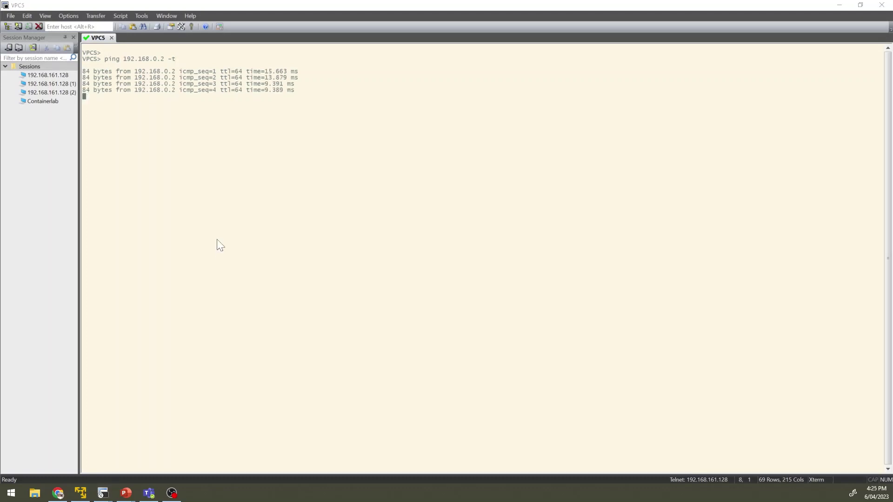
Shut down interface gi0/0 on SW3 and check its effect on the continuous ping to 192.168.0.2.
key("alt+Tab")
type("int gi0/0")
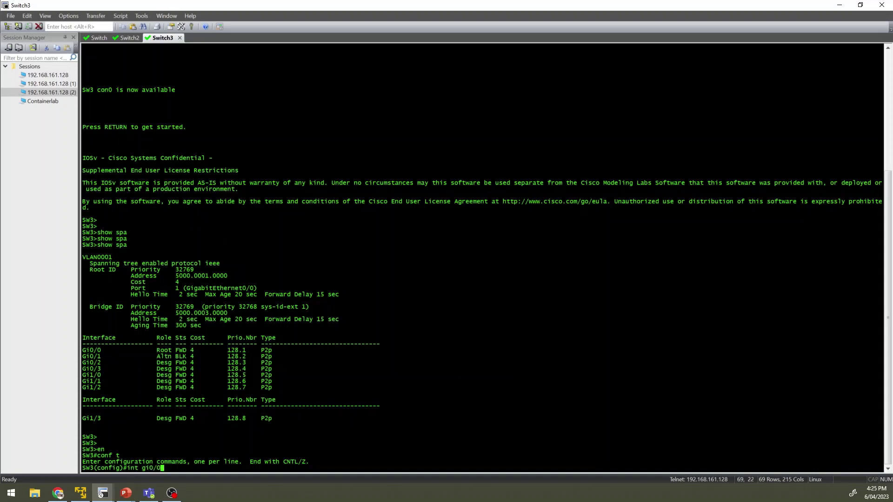
key("Return")
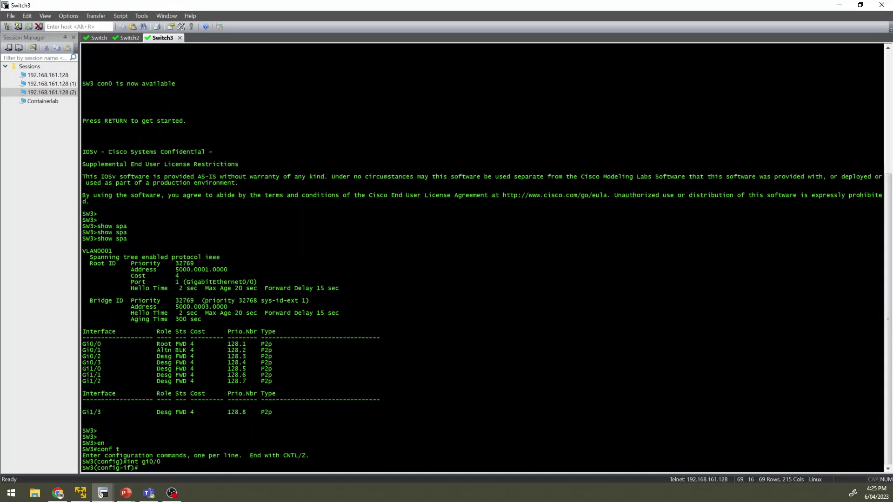
type("shu")
key("Tab")
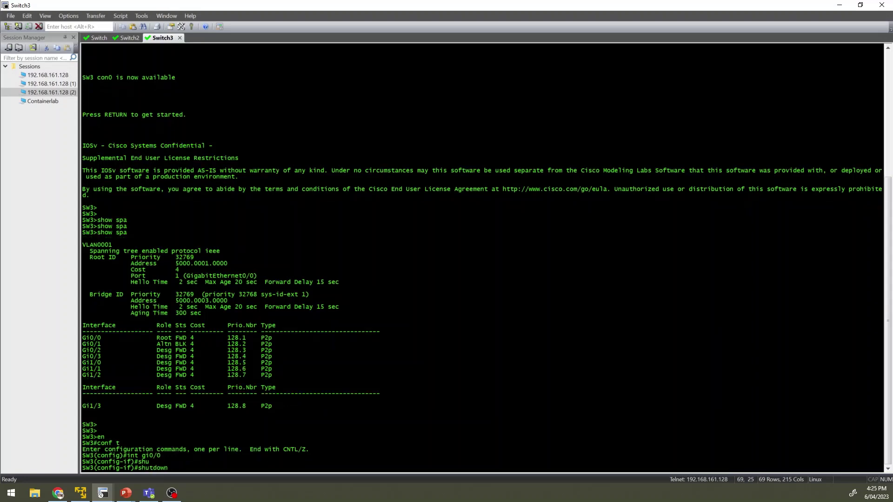
key("Return")
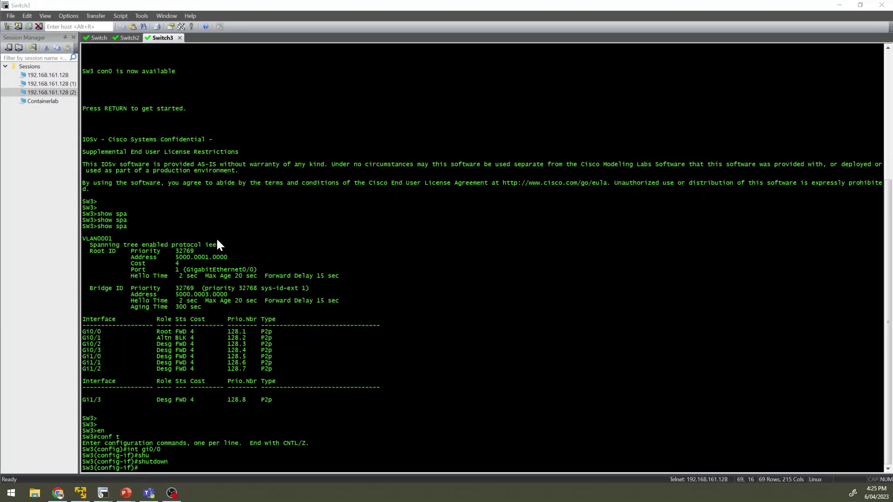
key("alt+Tab")
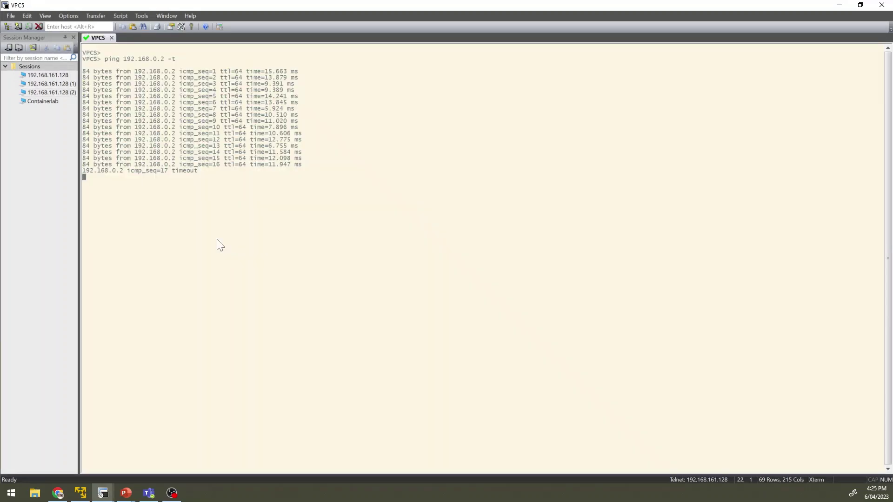
key("alt+Tab")
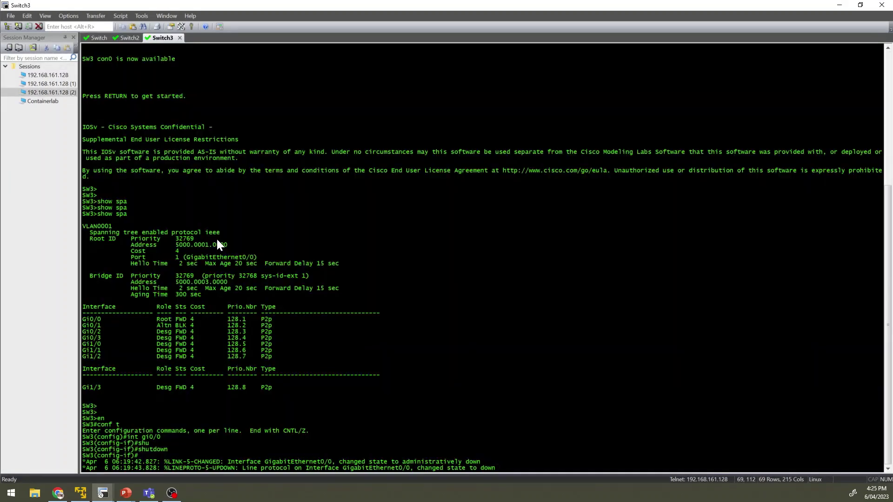
Display the spanning-tree status on SW3 with "do show spa" and highlight the Gi0/1 row.
key("Return")
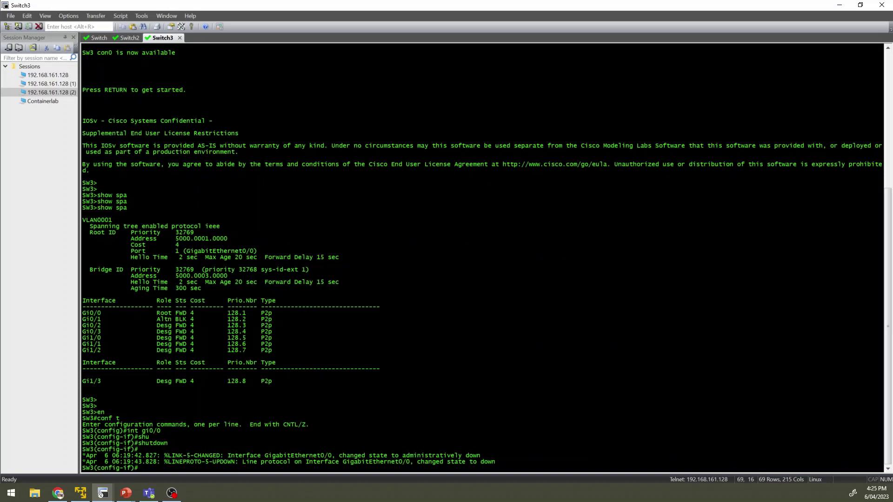
type("do show spa")
key("Return")
key("Return")
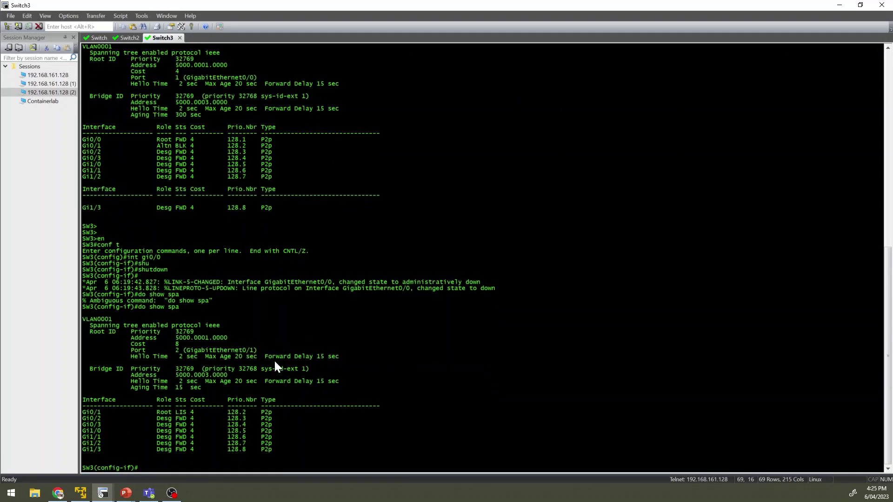
mouse_move(89, 413)
left_mouse_down()
mouse_move(228, 426)
mouse_move(278, 415)
mouse_move(83, 412)
left_mouse_up()
left_click(115, 414)
left_click_drag(273, 414, 79, 304)
left_click(354, 410)
Try to filter the spanning-tree output from interface configuration mode with "| mat 0/1" and "| int 0/1".
key("Up")
type("| mat 0/1")
key("Return")
key("Up")
key("BackSpace")
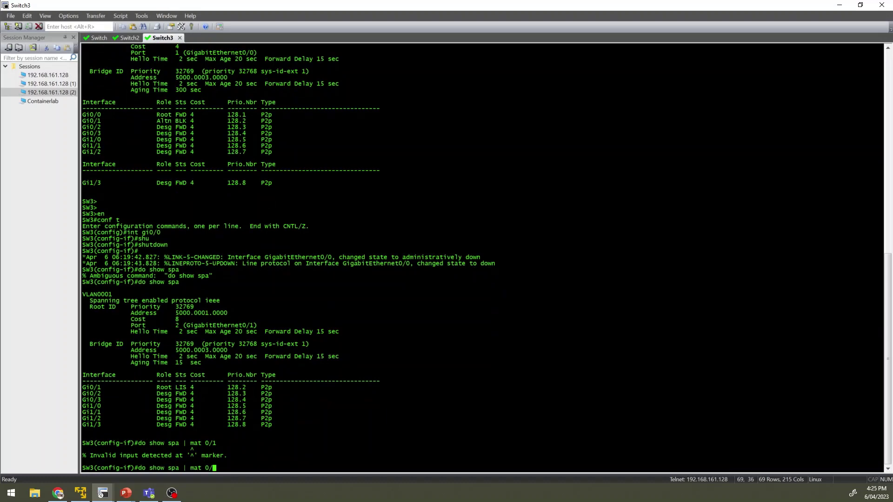
key("BackSpace")
key("BackSpace")
key("BackSpace")
key("BackSpace")
key("BackSpace")
key("BackSpace")
type("int 0/1")
key("Return")
key("Up")
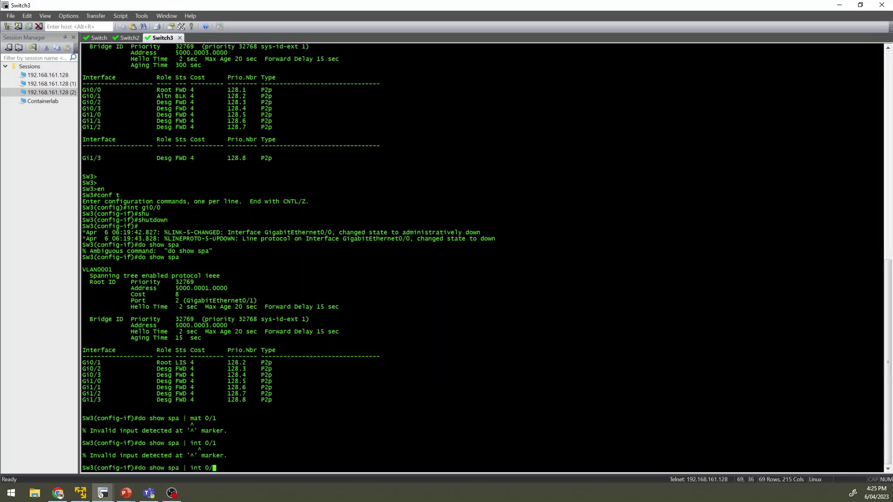
key("BackSpace")
key("BackSpace")
key("BackSpace")
key("BackSpace")
key("BackSpace")
key("BackSpace")
key("BackSpace")
key("BackSpace")
key("BackSpace")
key("BackSpace")
key("BackSpace")
key("BackSpace")
key("BackSpace")
key("BackSpace")
key("BackSpace")
key("BackSpace")
key("BackSpace")
key("BackSpace")
key("BackSpace")
key("BackSpace")
Exit to privileged EXEC mode on SW3 and run "show spanning-tree | inc 0/1" twice.
type("exit")
key("Return")
type("exit")
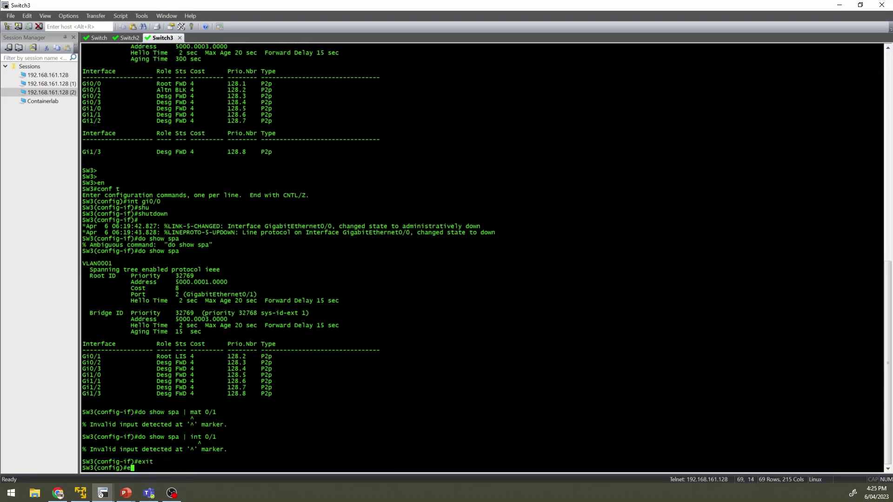
key("Return")
type("show sp")
key("Tab")
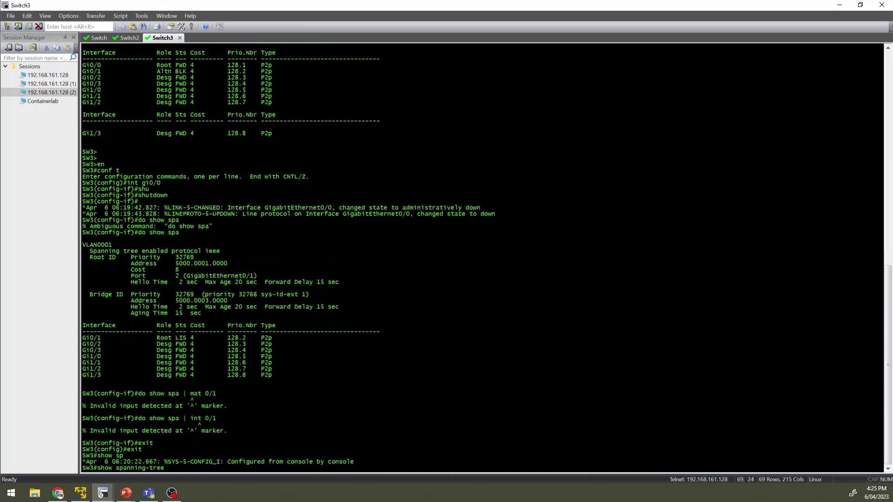
type("| inc 0/1")
key("Return")
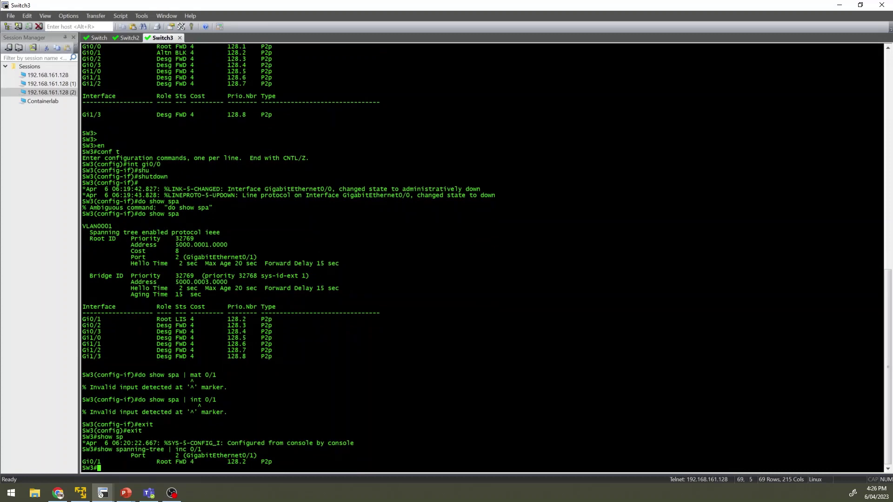
key("Up")
key("Return")
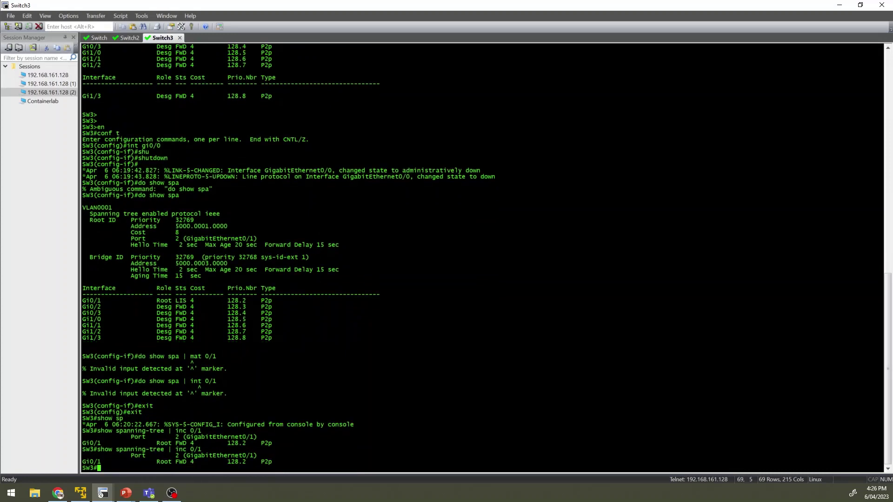
Stop the continuous ping to 192.168.0.2 on the virtual PC and highlight the block of timed-out requests.
key("alt+Tab")
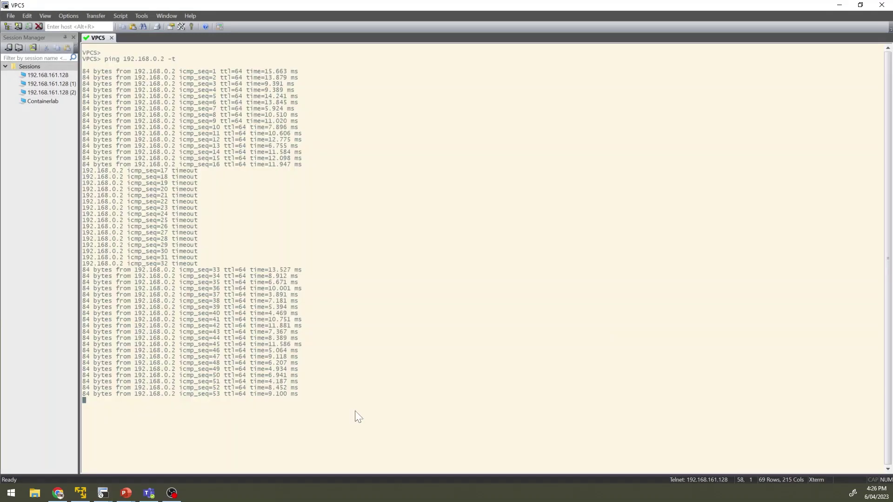
key("ctrl+c")
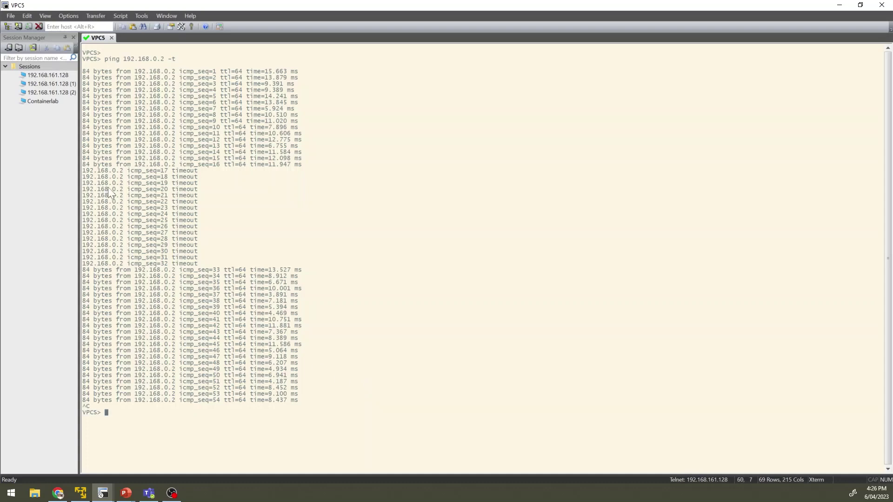
left_click_drag(84, 172, 197, 264)
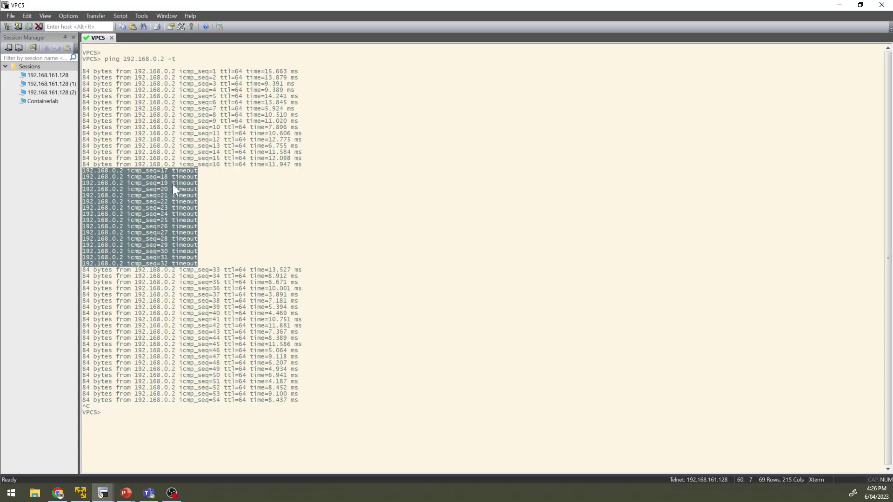
left_click(223, 287)
Bring interface gi0/0 on SW3 back up with "no shutdown" and leave configuration mode.
key("alt+Tab")
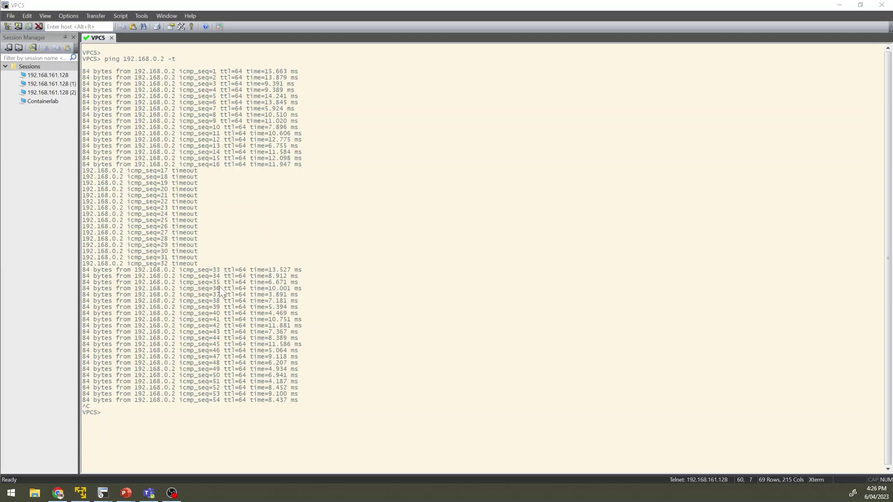
type("conf t")
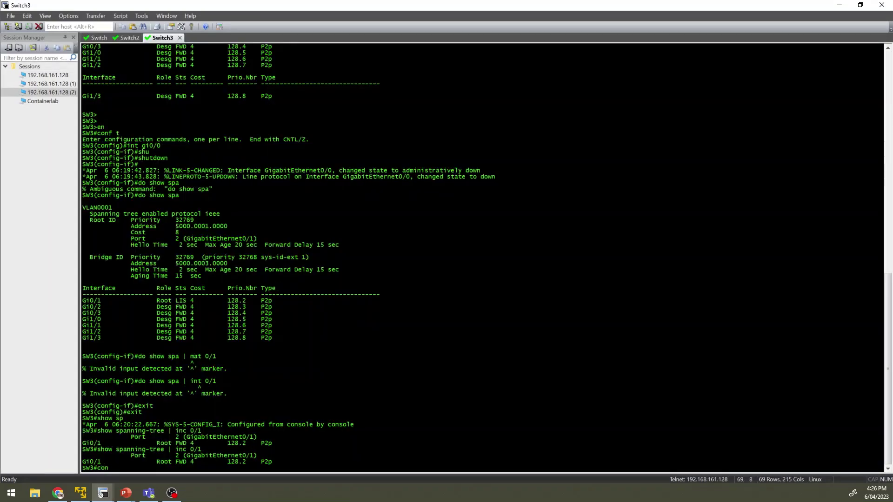
key("Return")
type("int gi0/0")
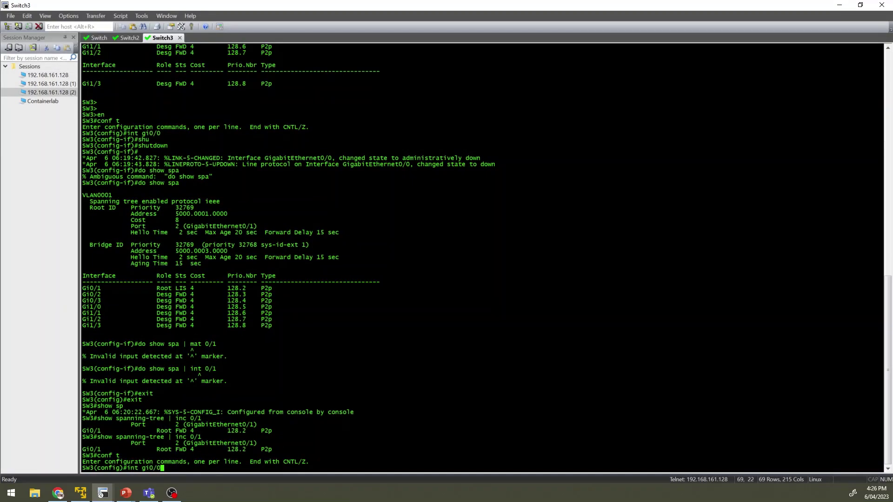
key("Return")
type("no shu")
key("Return")
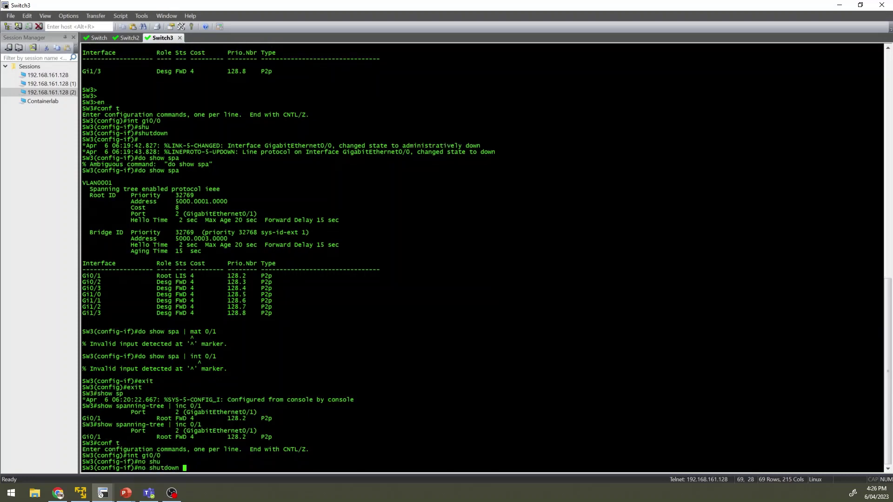
key("Return")
type("end")
key("Return")
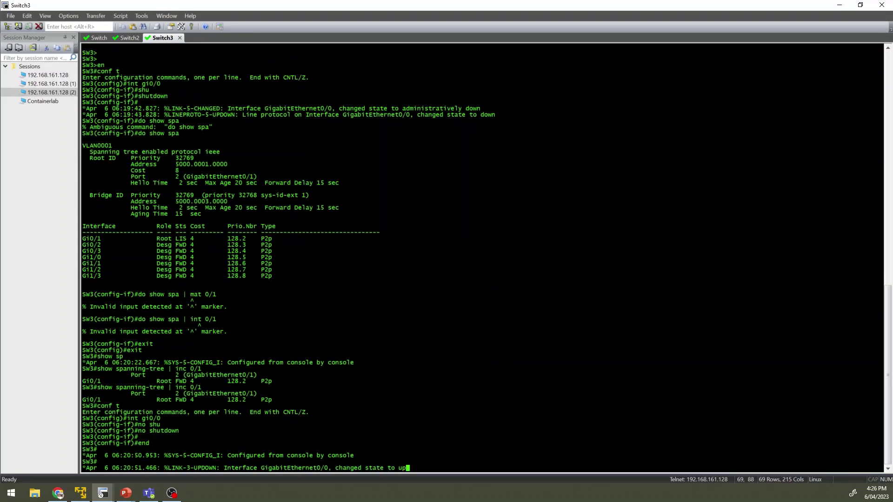
type("show")
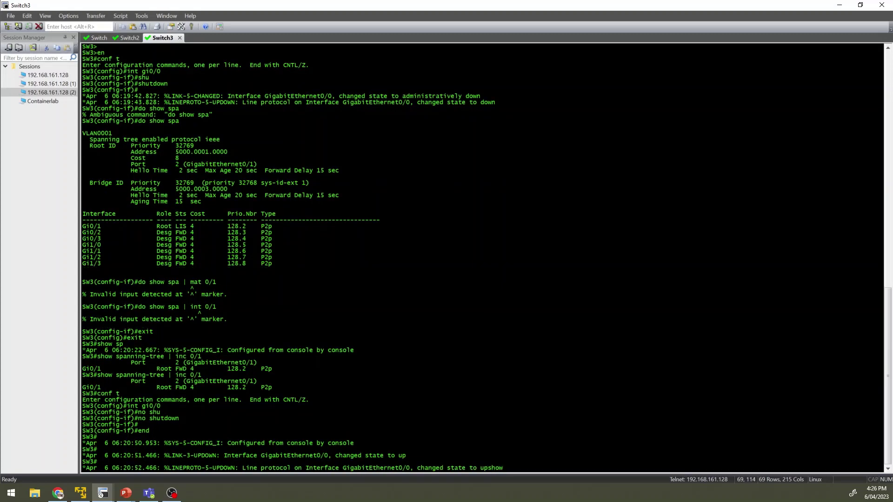
key("BackSpace")
key("BackSpace")
key("BackSpace")
key("BackSpace")
type("conf t")
key("BackSpace")
key("BackSpace")
key("BackSpace")
key("BackSpace")
key("BackSpace")
key("BackSpace")
type("show")
key("Return")
key("Return")
key("Return")
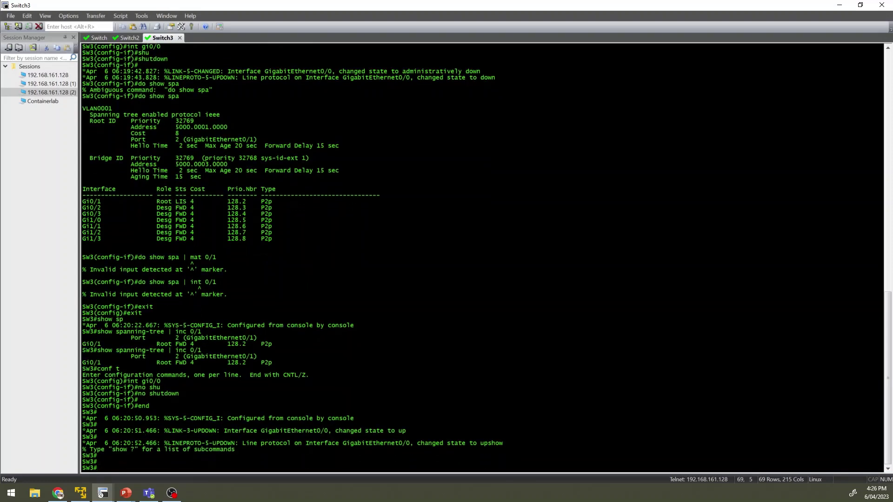
Display the full spanning-tree status on SW3 and examine the port state of Gi0/0.
type("show spa")
key("Return")
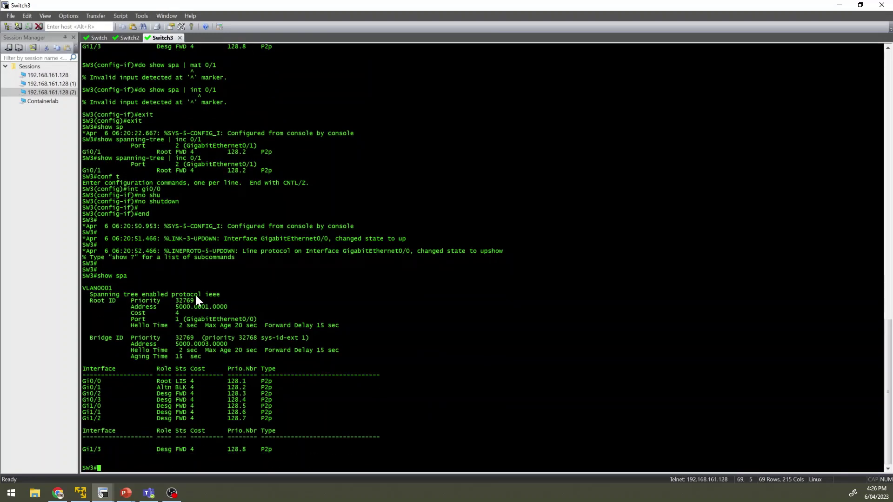
left_click_drag(177, 382, 93, 278)
left_click(151, 279)
Rerun "show spa" three times to follow Gi0/0 through its port state changes, highlighting its row.
key("Up")
key("Return")
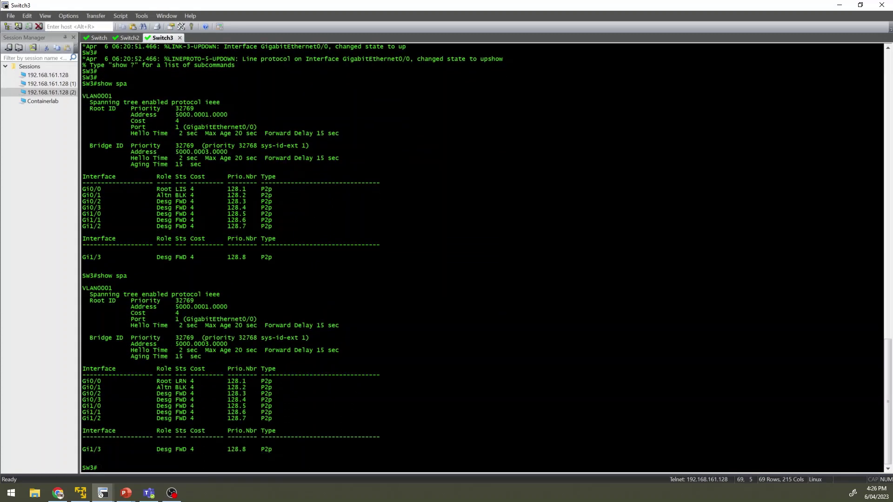
key("Up")
key("Return")
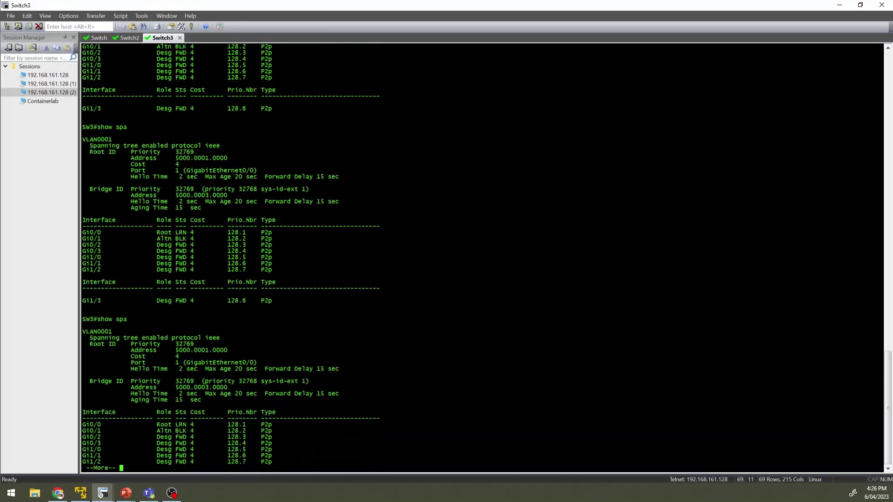
key("space")
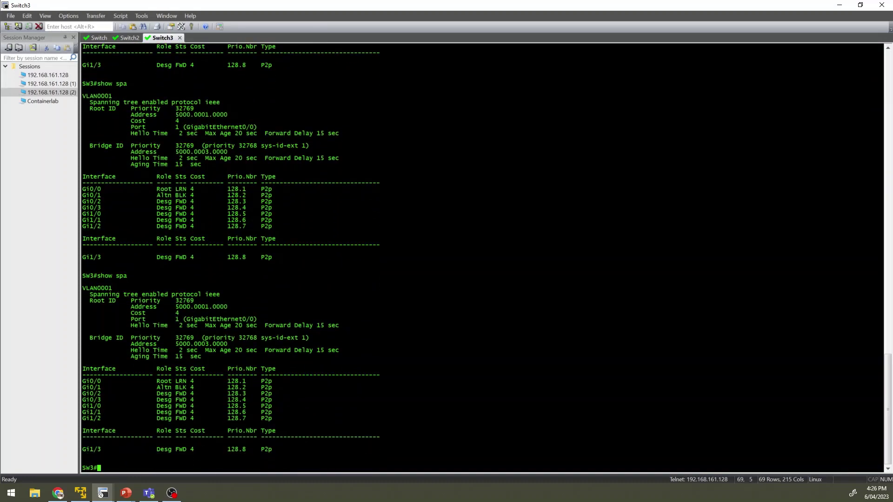
key("Up")
key("Return")
left_click_drag(146, 381, 252, 385)
left_click(370, 412)
Enable spanning-tree uplinkfast globally on SW3 and leave configuration mode.
type("conf t")
key("Return")
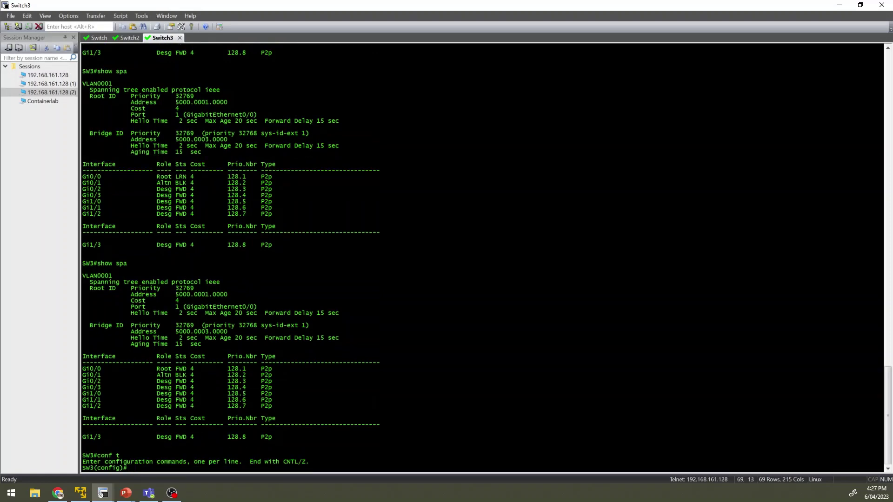
type("spa")
key("Tab")
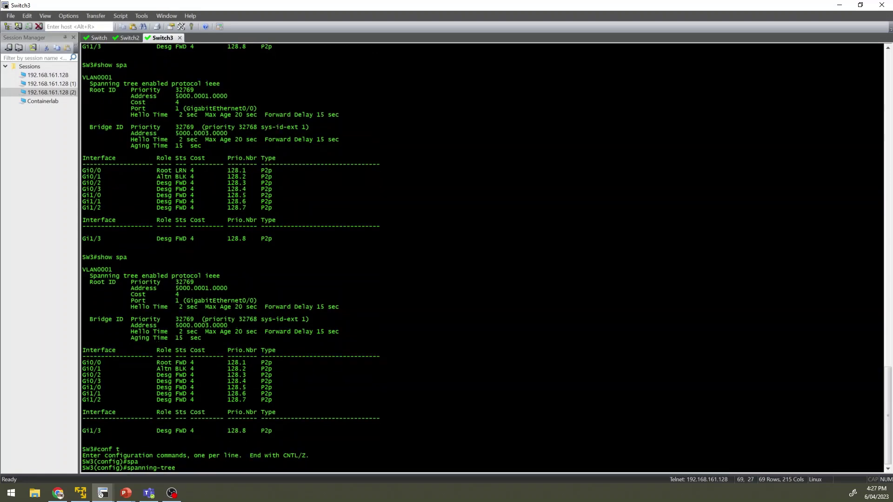
type("up")
key("Tab")
key("Return")
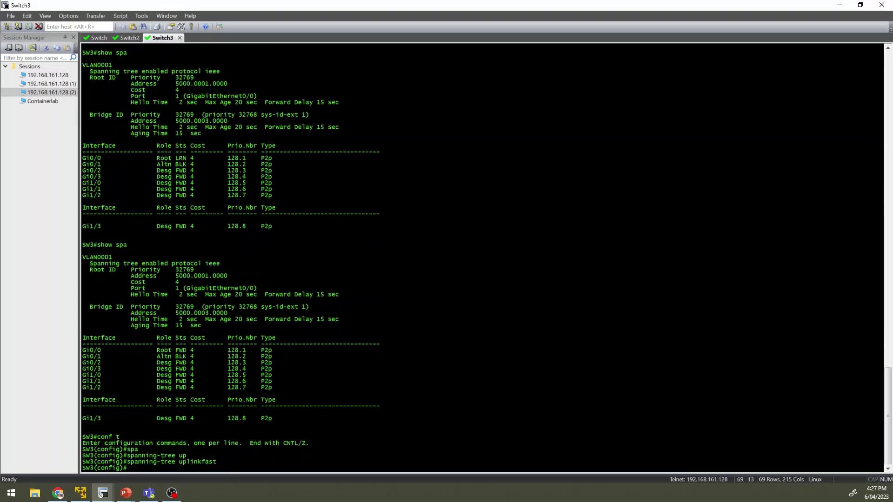
type("end")
key("Return")
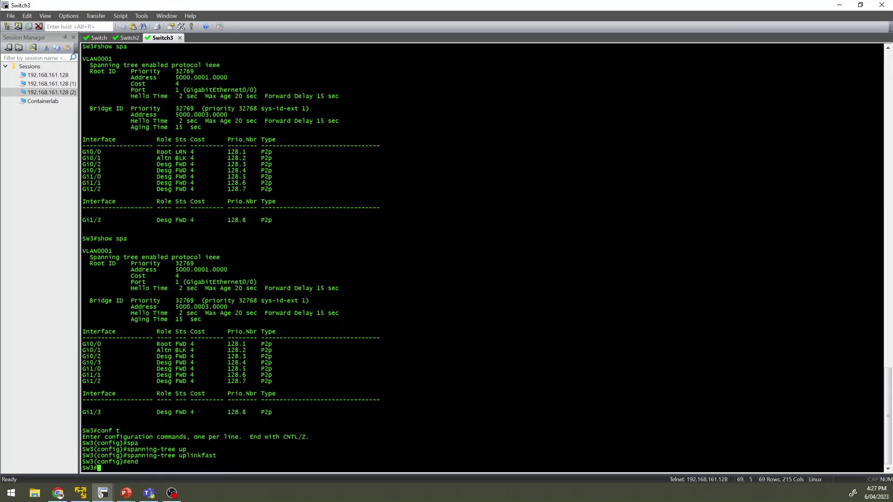
Display the UplinkFast status on SW3 with "show spanning-tree uplinkfast".
type("show sp")
key("Tab")
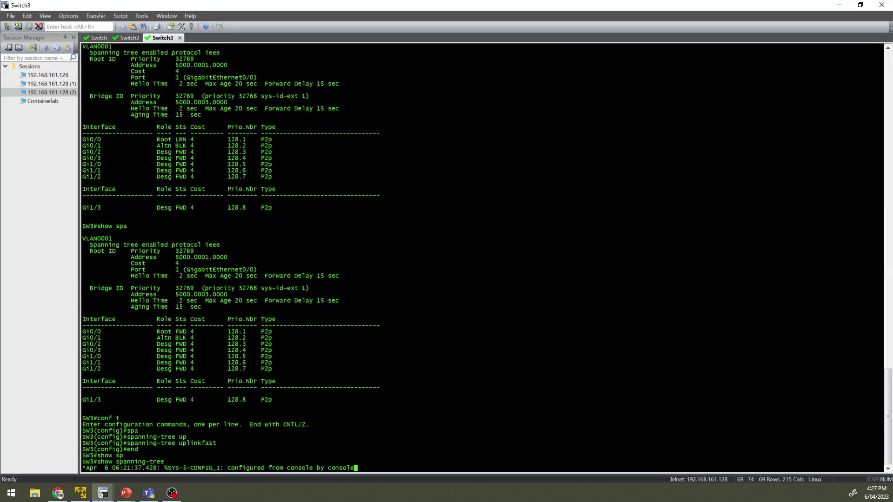
type("up")
key("Tab")
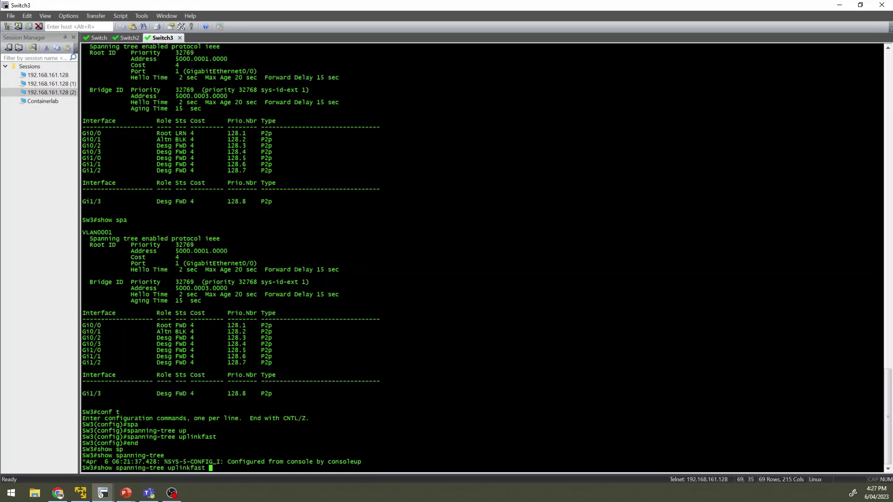
key("Return")
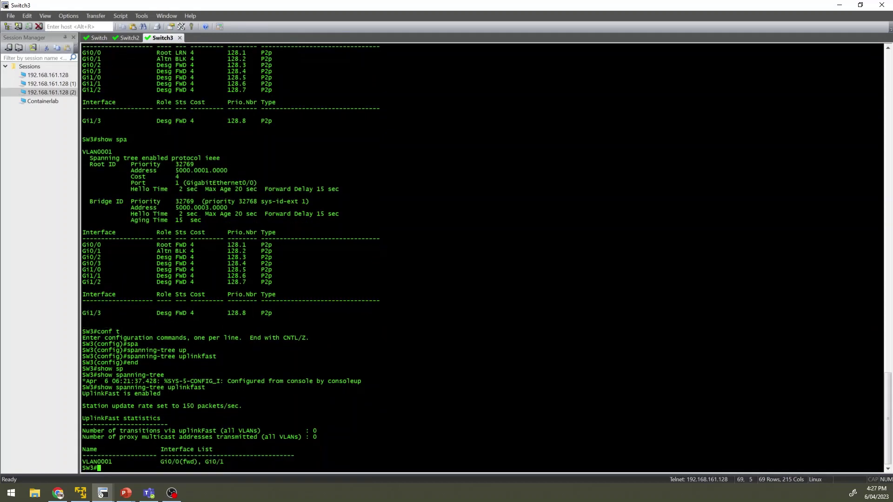
Highlight VLAN0001 and its interface list in the UplinkFast status output on SW3.
key("Return")
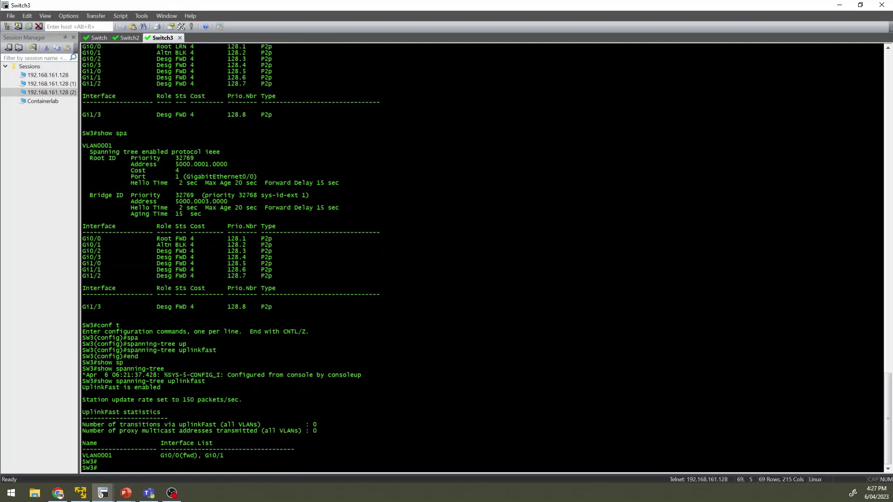
left_click_drag(83, 456, 113, 454)
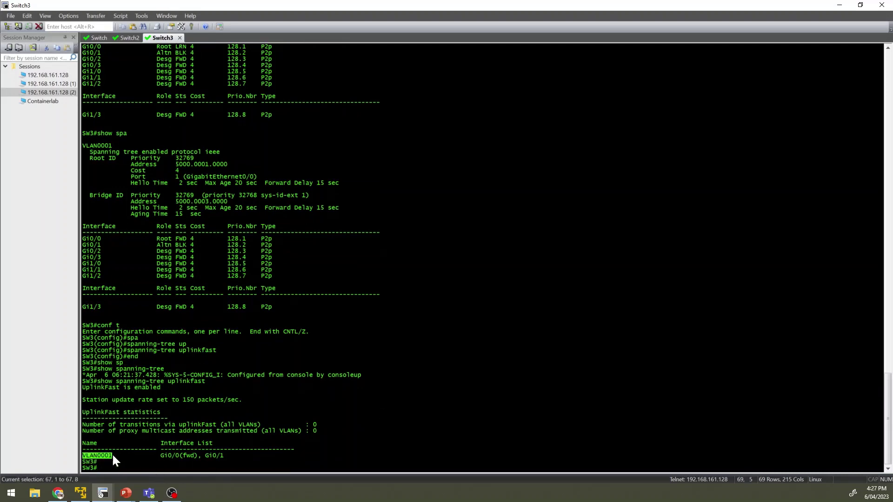
left_click(120, 470)
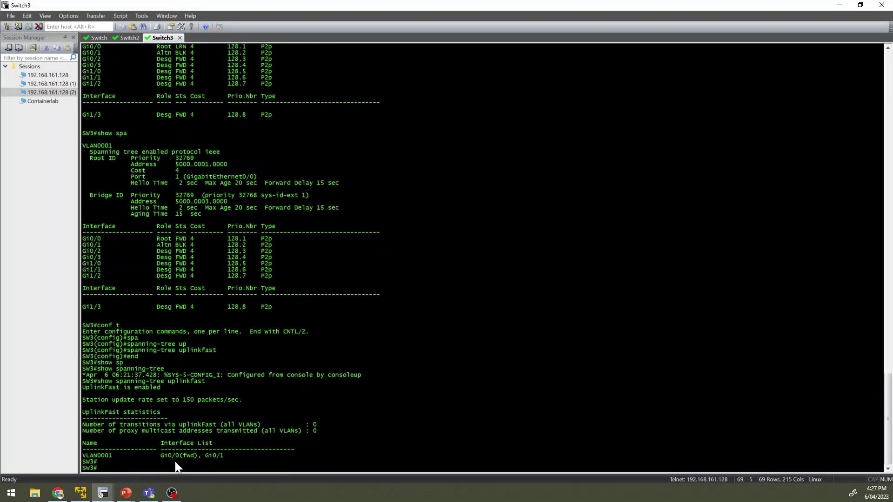
left_click_drag(164, 454, 225, 457)
Enter configuration mode on SW3 and shut down interface gi0/0.
key("Return")
type("conf t")
key("Return")
type("int")
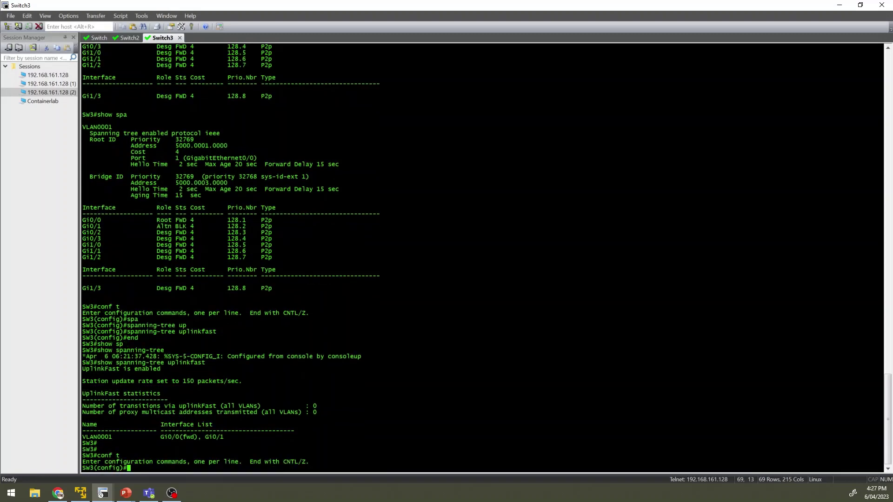
type(" gi0/0")
key("Return")
type("shu")
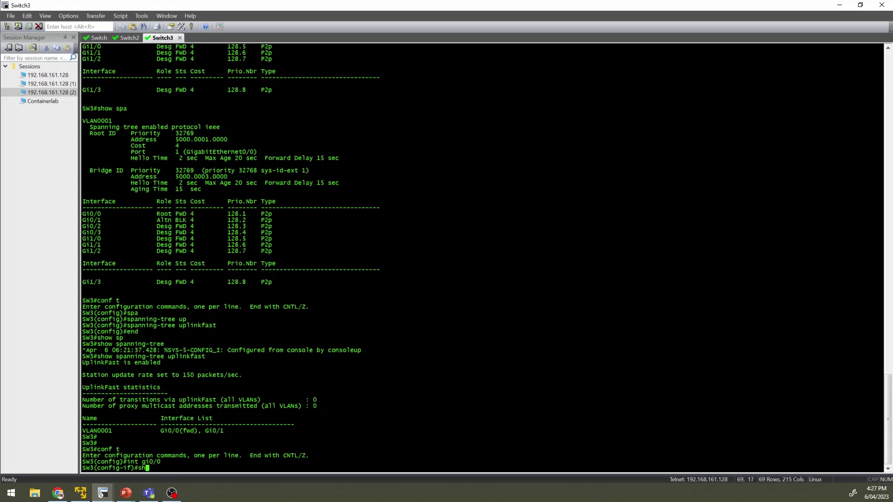
key("Tab")
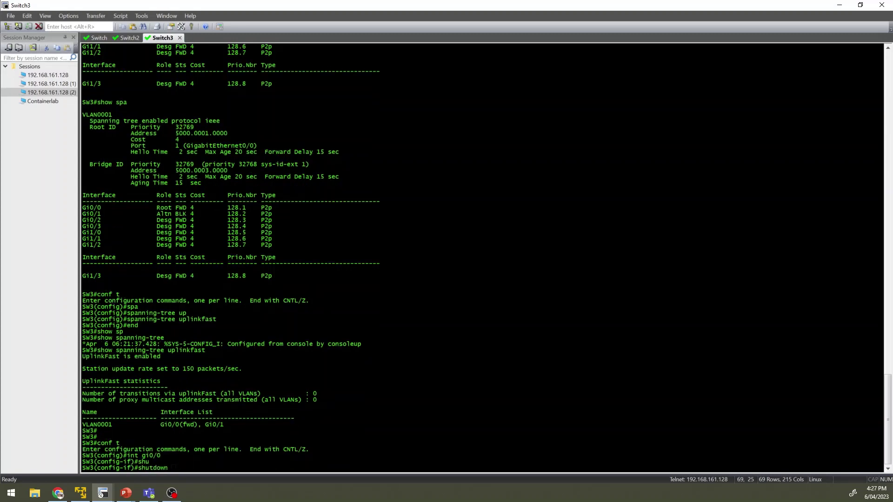
key("Return")
Try "do show" from interface mode and watch the console for spanning-tree and link messages.
type("do show")
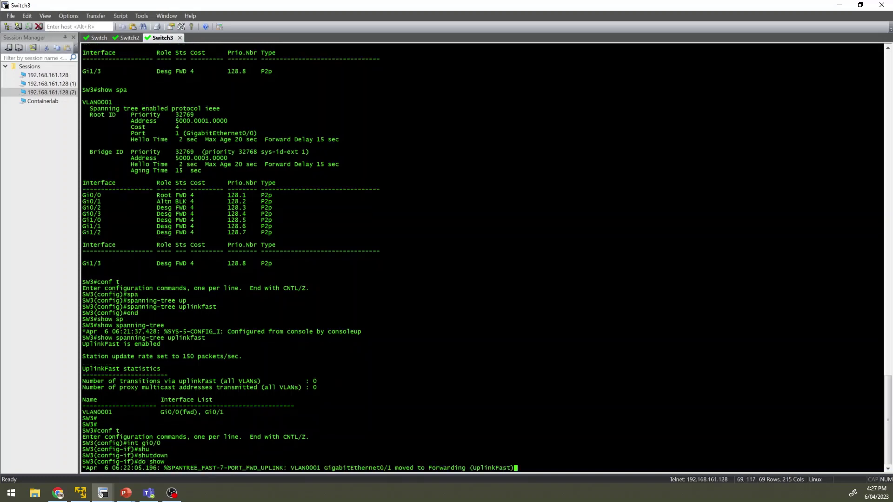
key("Return")
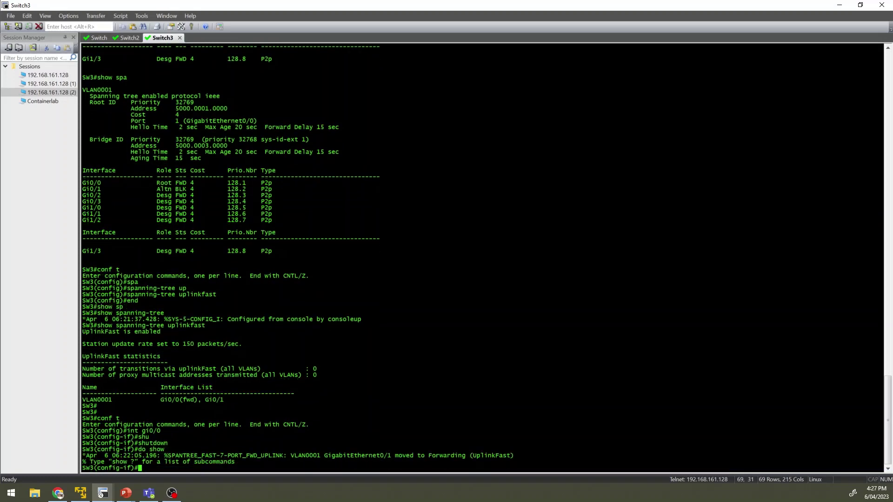
key("Return")
key("Return")
key("Return")
key("Return")
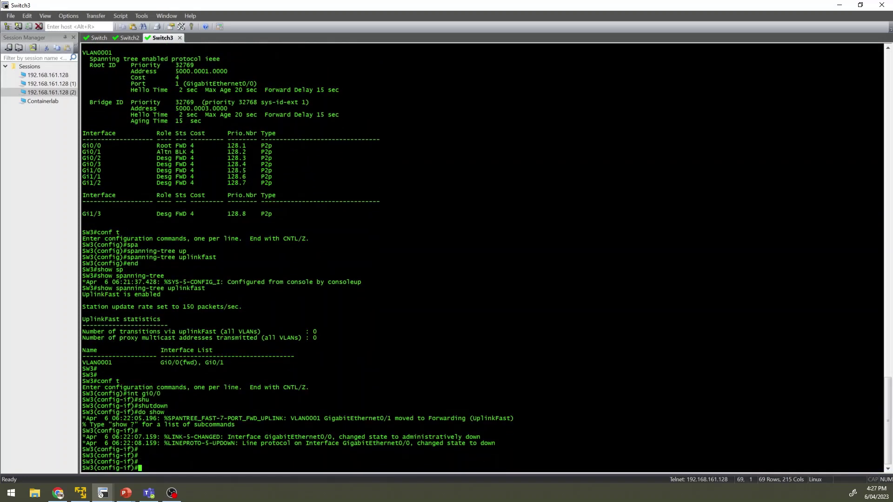
Bring interface gi0/0 back up with "no shutdown".
type("no shu")
key("Tab")
key("Return")
key("Return")
key("Return")
key("Return")
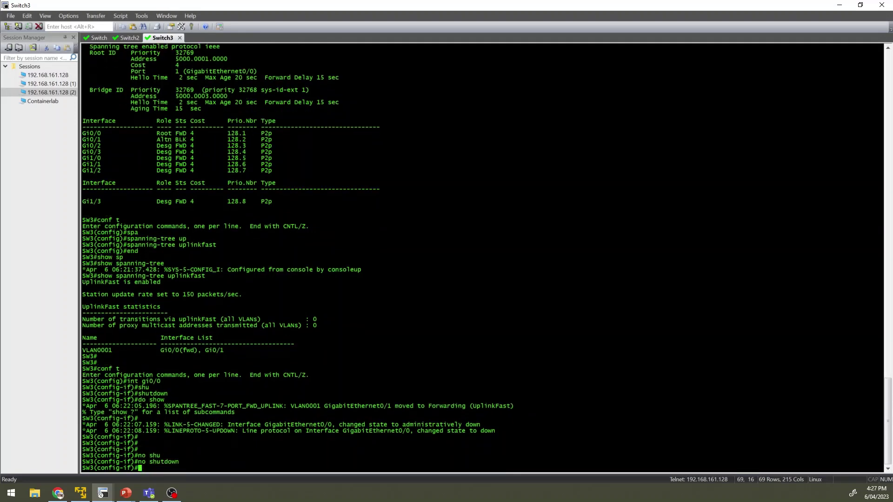
key("Up")
key("Up")
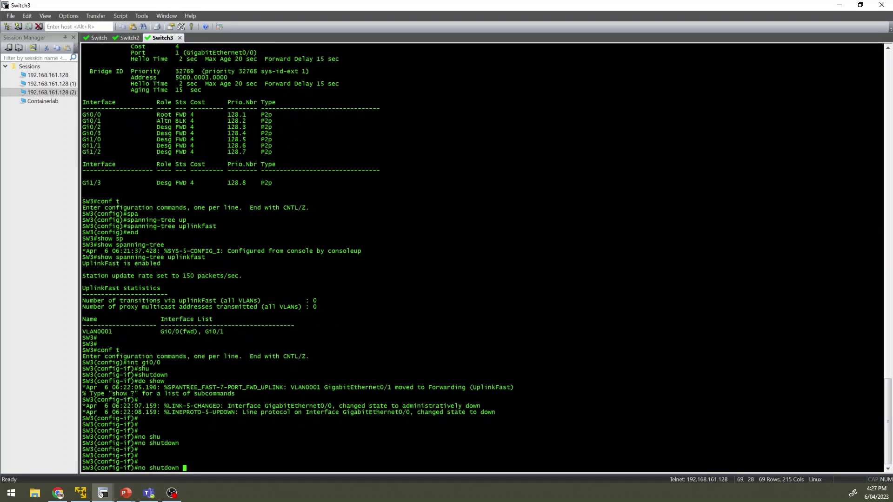
key("Up")
key("Return")
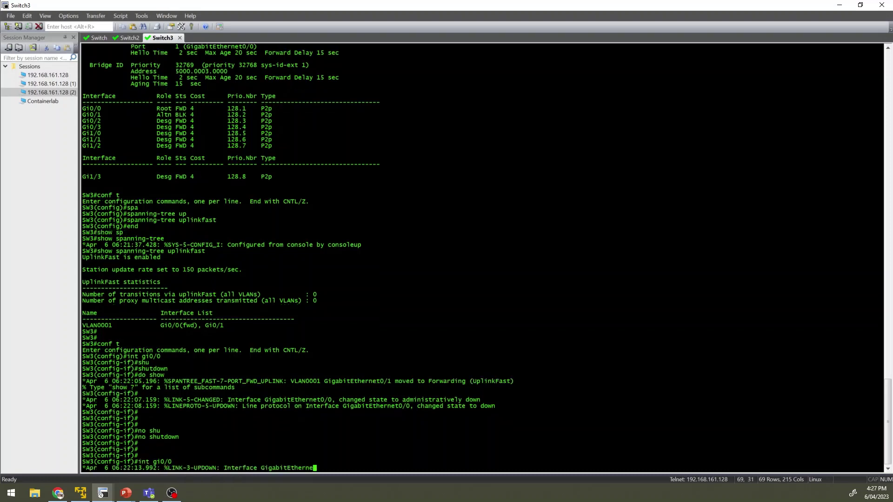
type("end")
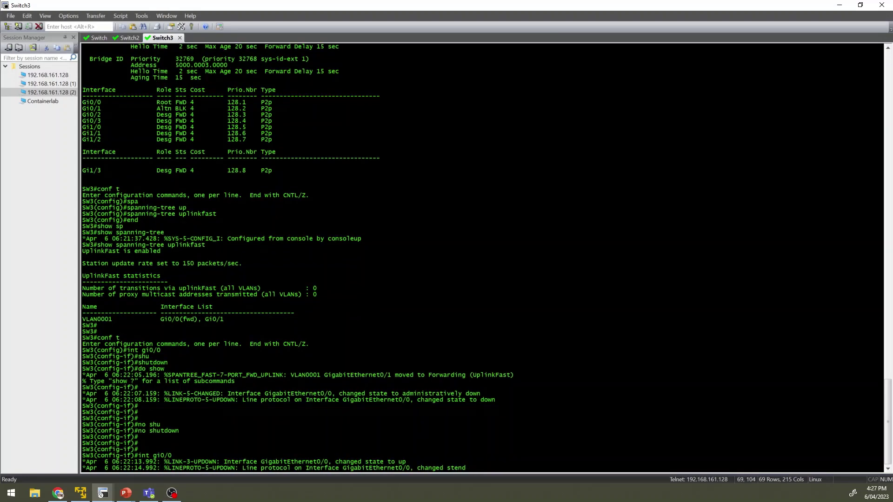
key("Up")
key("BackSpace")
key("BackSpace")
key("BackSpace")
key("BackSpace")
key("BackSpace")
key("BackSpace")
key("BackSpace")
key("BackSpace")
key("BackSpace")
key("BackSpace")
key("Return")
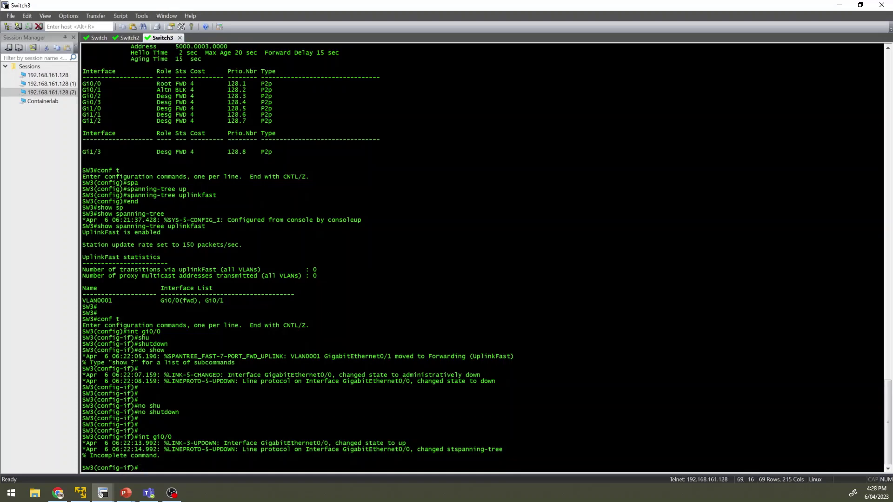
Run "do sh spa" three times to check the roles and states of Gi0/0 and Gi0/1.
type("do sh spa")
key("Return")
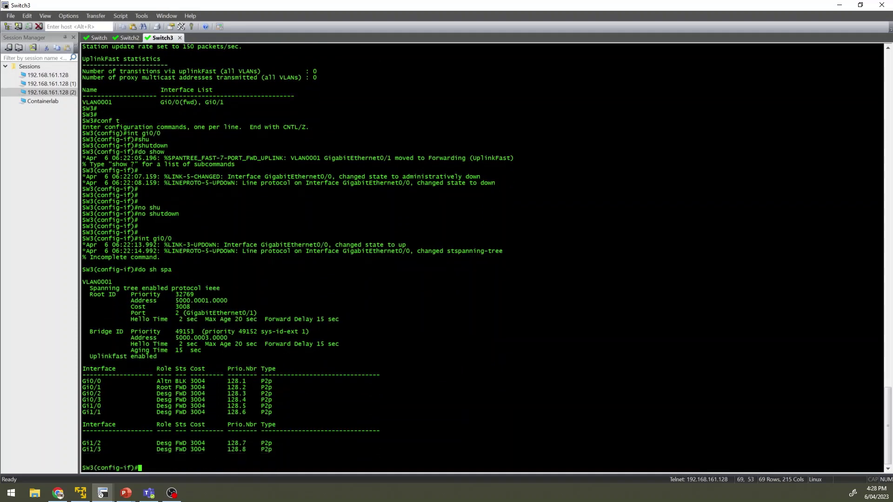
type("do sh spa")
key("Return")
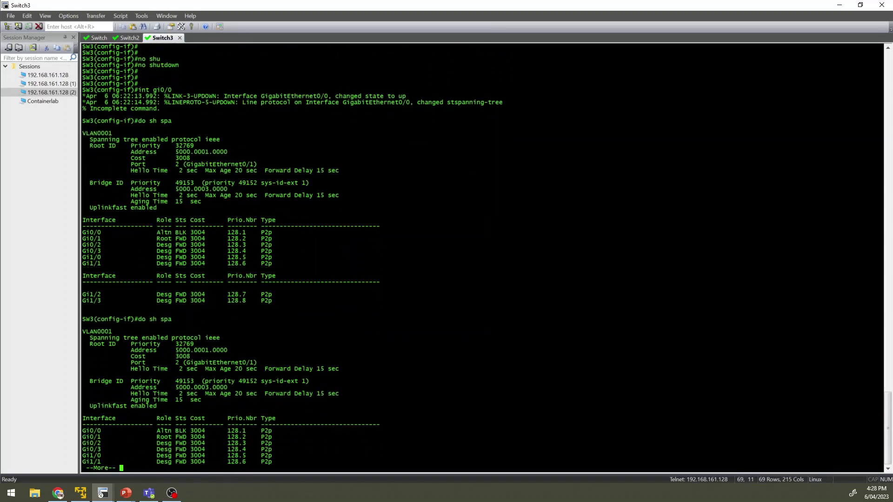
key("Return")
key("Return")
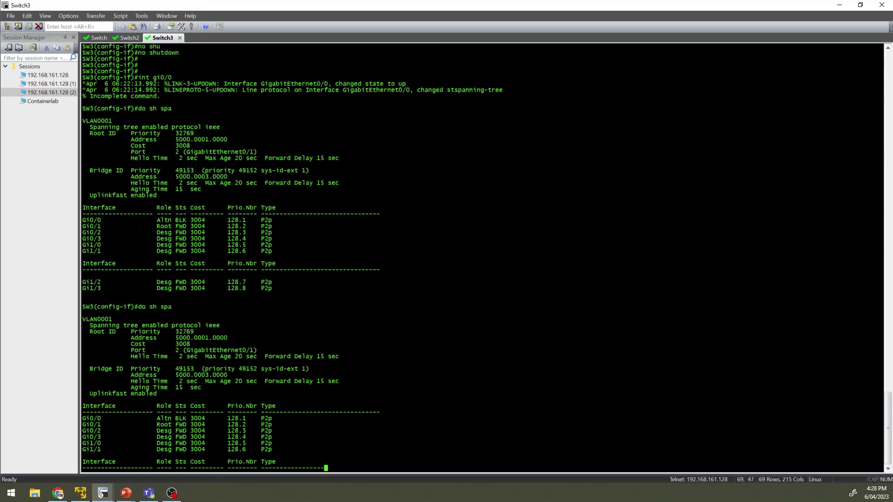
key("space")
key("Return")
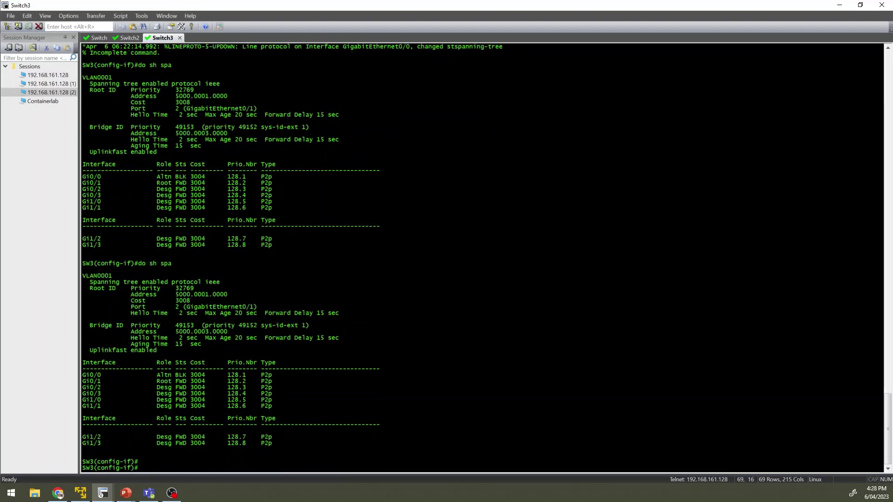
key("Up")
key("Return")
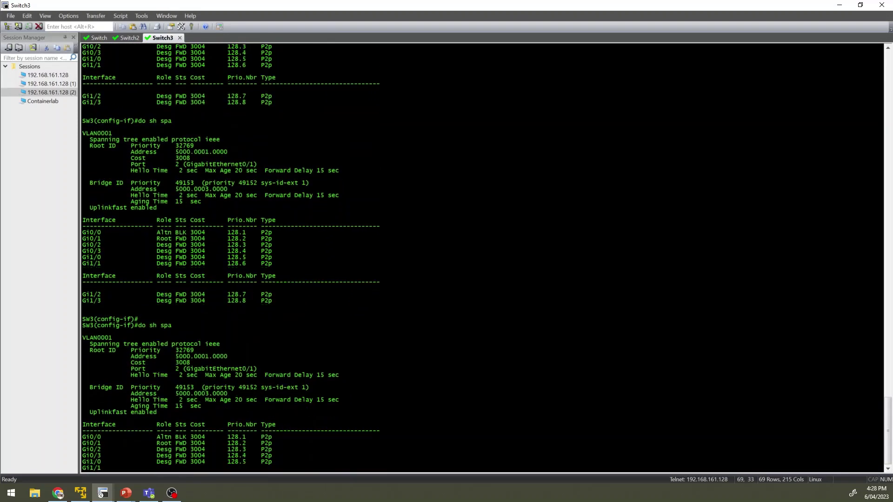
key("Return")
key("Return")
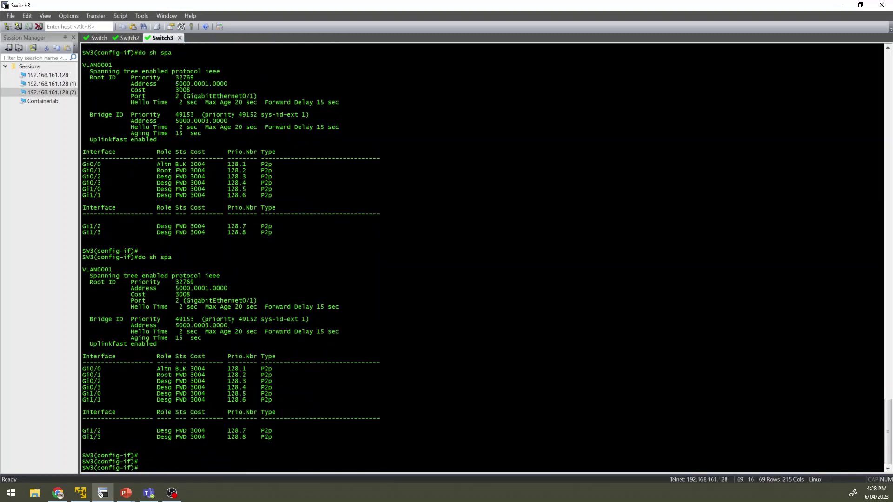
Check the status of all SW3 interfaces with "do show ip int br".
type("show ip int br")
key("Return")
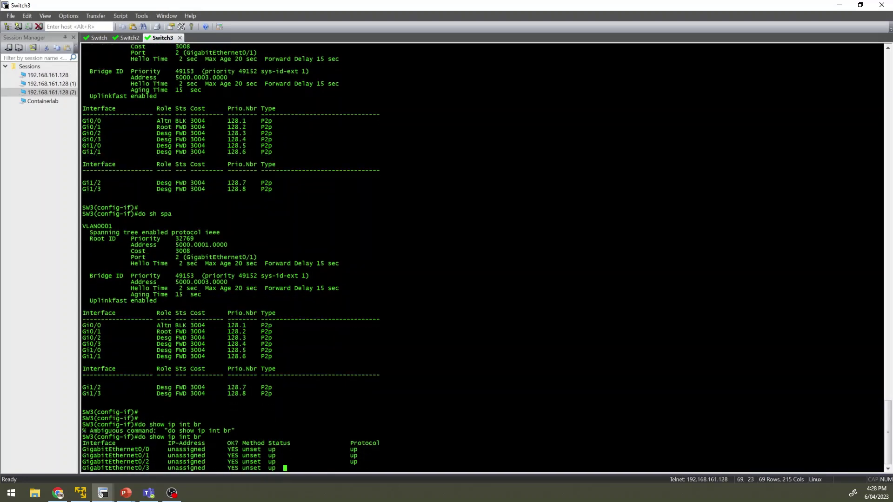
key("Return")
key("Return")
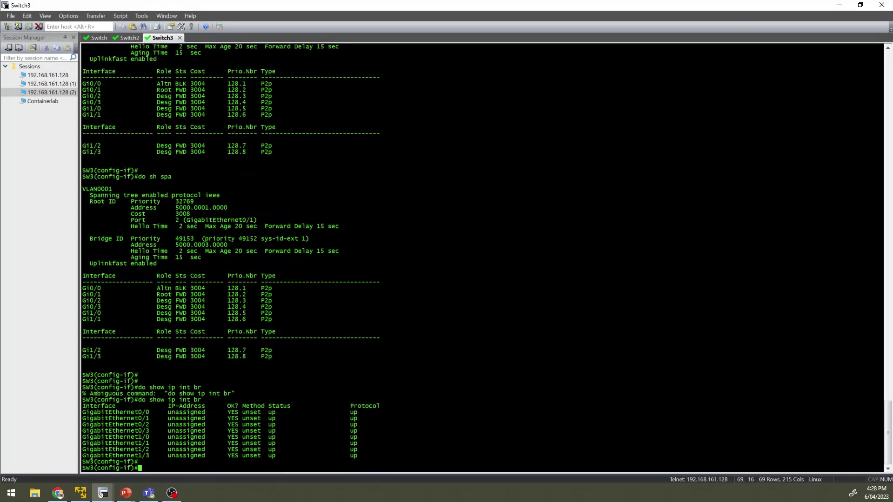
Display the spanning-tree status again with "do sh spa" to recheck the root port.
key("Up")
key("Up")
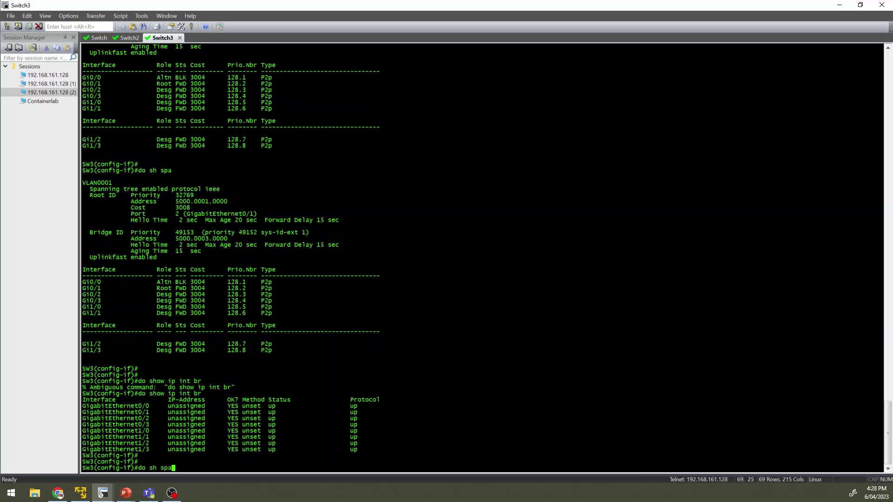
key("Return")
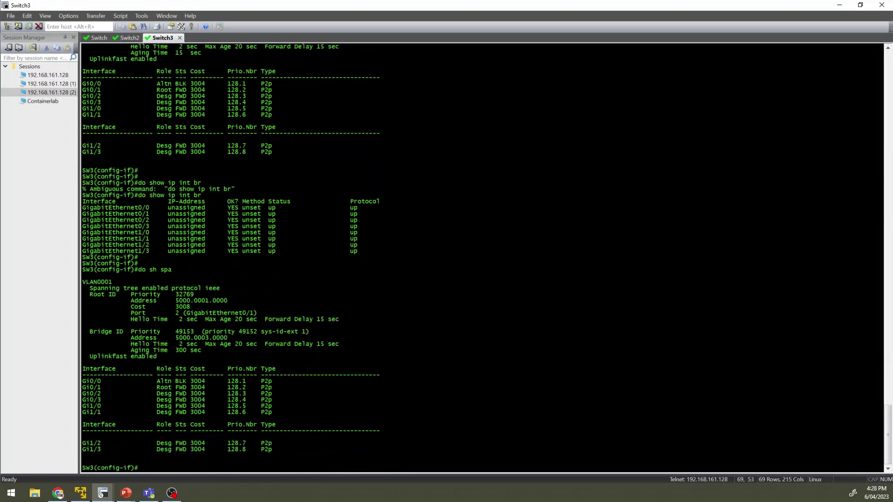
key("Return")
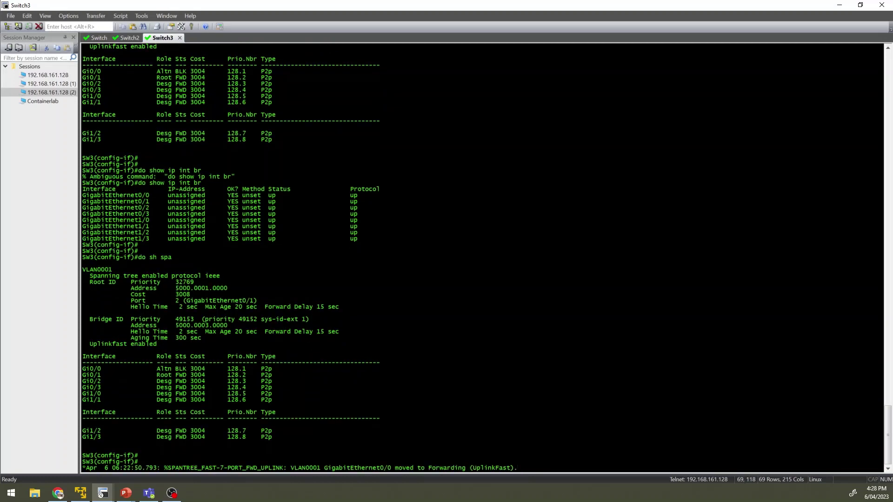
Select interface gi0/1 on SW3, shut it down and re-enable it with "no shutdown".
type("int gi0/1")
key("Return")
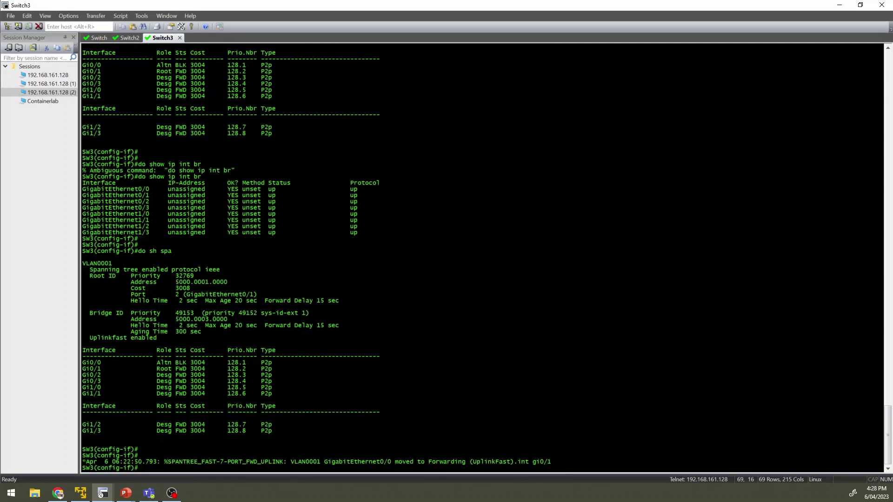
type("shu")
key("Tab")
key("Return")
type("no shu")
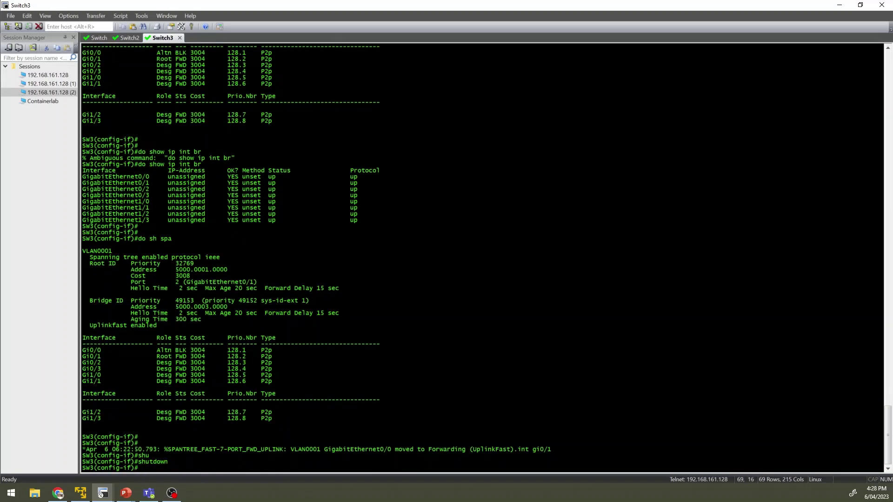
key("Tab")
key("Return")
key("Return")
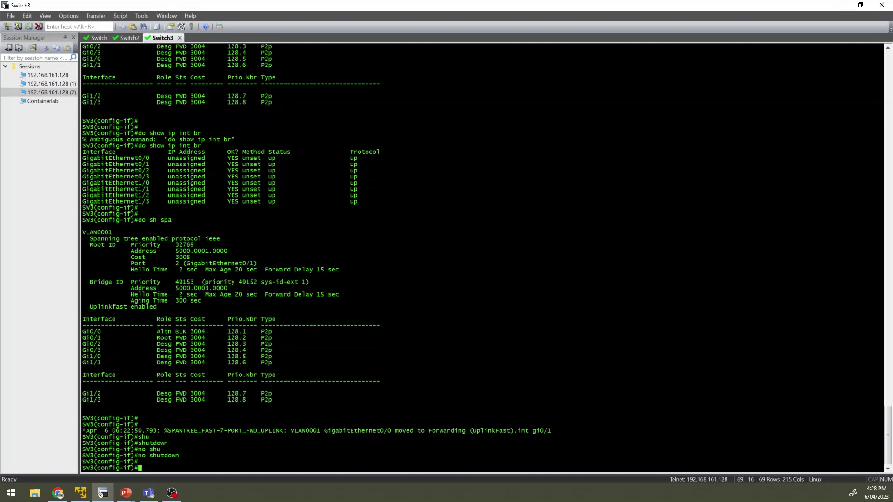
Display the spanning-tree status with "do sh spa" and highlight the Bridge ID priority.
type("do sh spa")
key("Return")
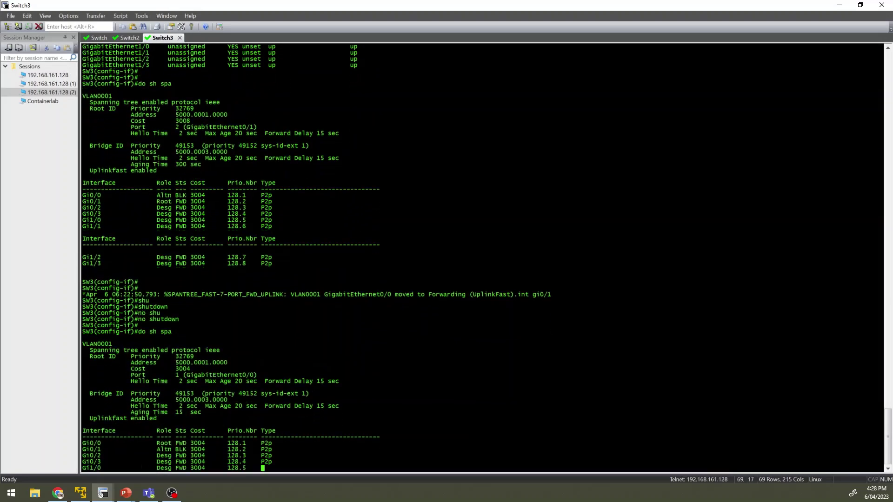
key("Return")
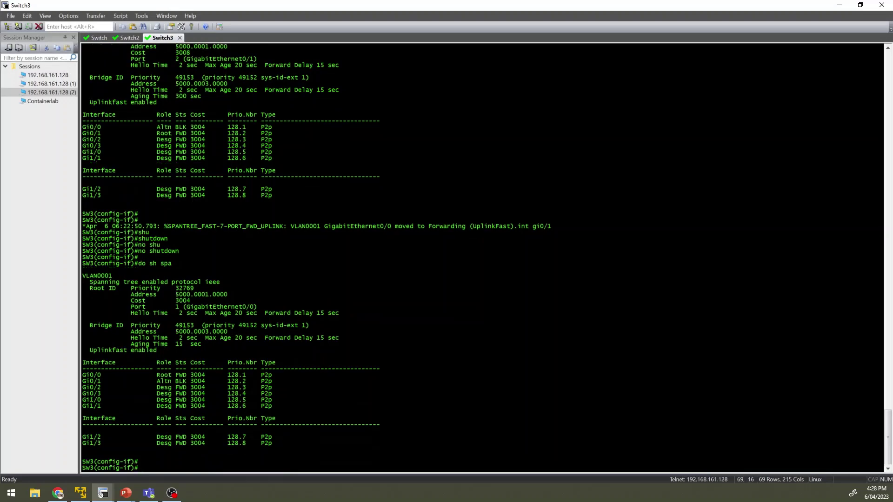
key("Return")
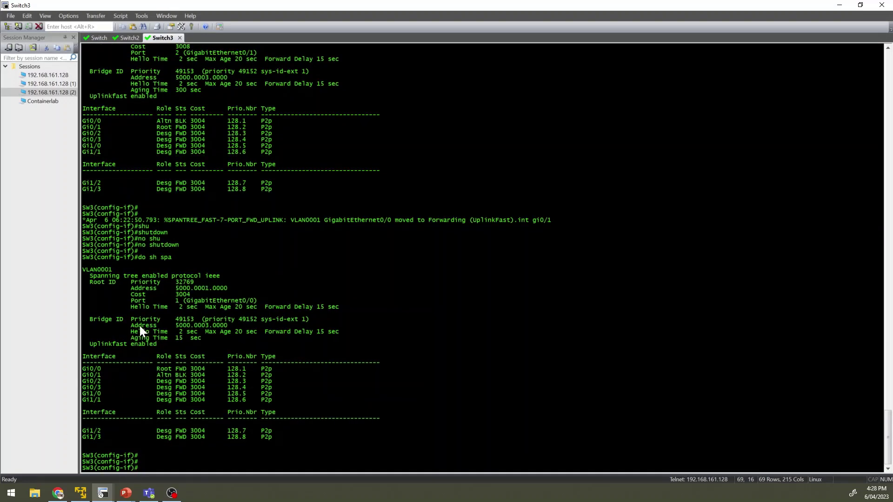
left_click_drag(131, 319, 162, 320)
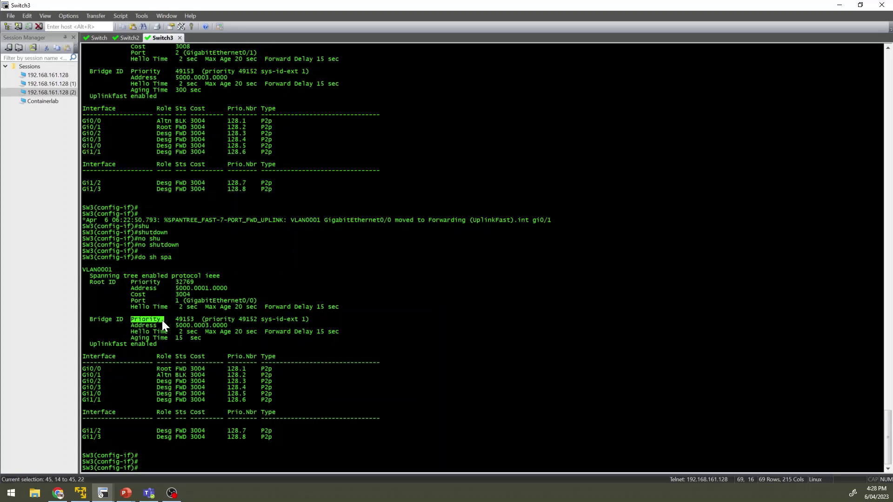
left_click(177, 322)
double_click(181, 318)
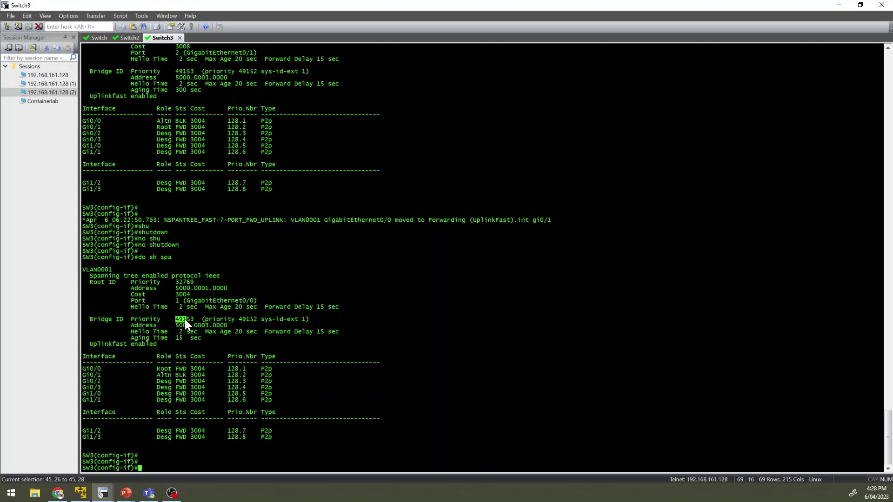
left_click_drag(195, 319, 196, 318)
left_click(194, 320)
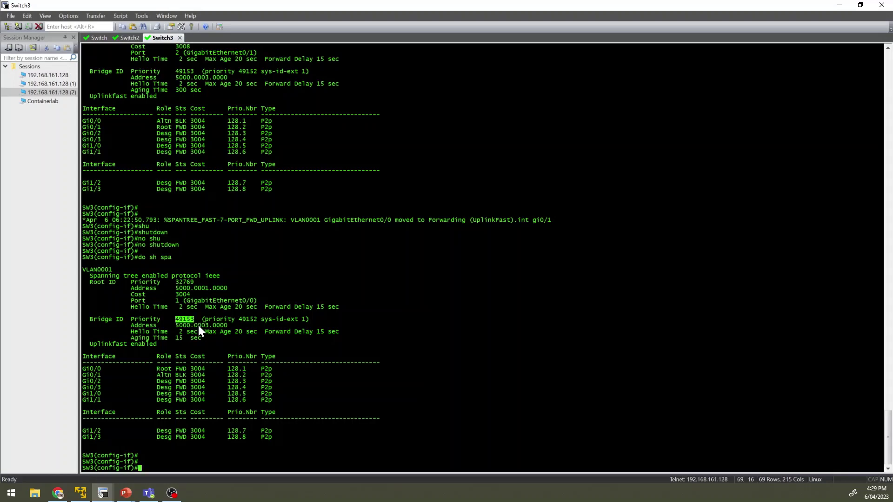
Highlight the Bridge ID details and the interface table with its port costs in the spanning-tree output.
left_click_drag(89, 322, 327, 335)
left_click(161, 325)
left_click(343, 353)
left_click_drag(83, 368, 278, 403)
left_click(280, 410)
left_click_drag(92, 320, 291, 439)
left_click(292, 442)
key("Return")
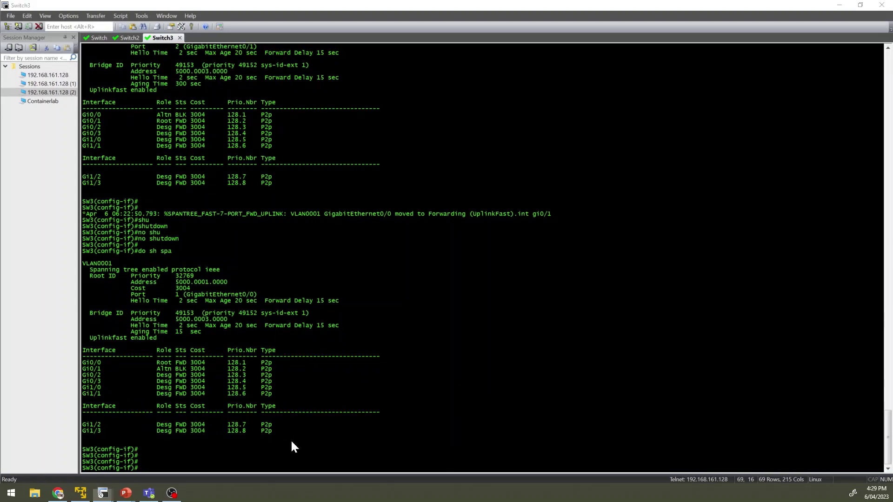
Start a continuous ping to 192.168.0.2 from VPC5, and return to the Switch3 terminal.
key("alt+Tab")
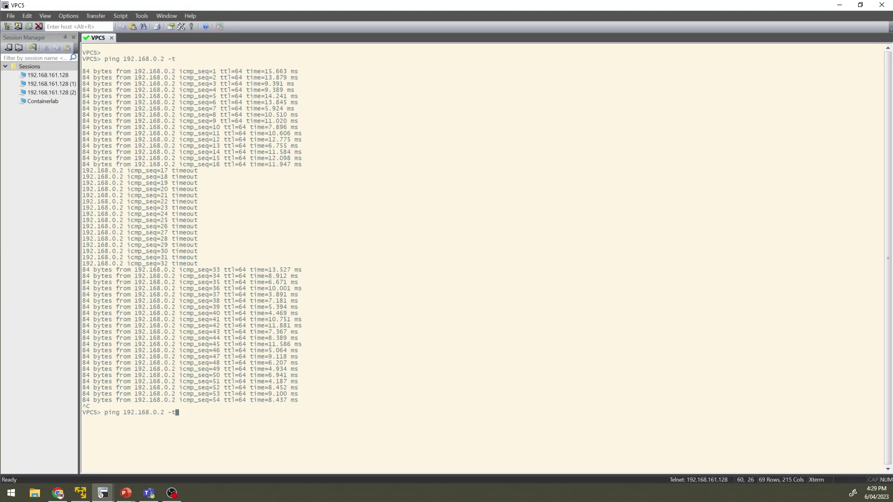
key("Return")
key("alt+Tab")
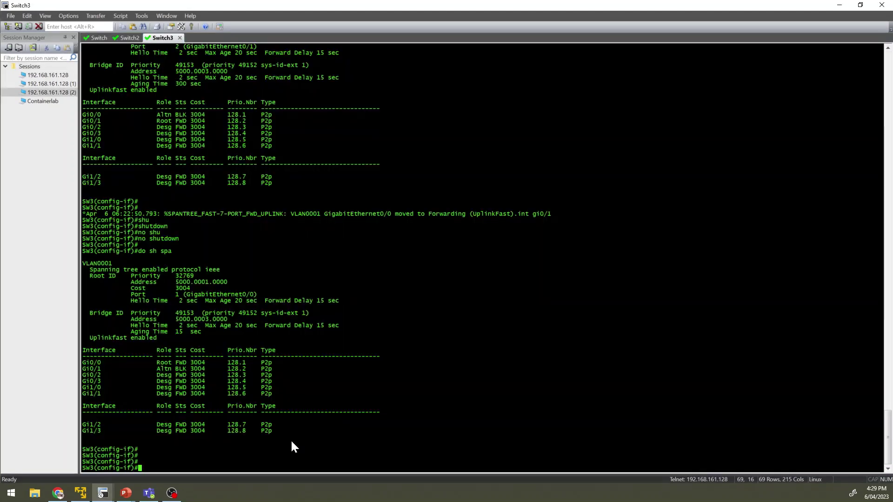
Select interface gi0/0 on SW3 and shut it down.
type("int gi0/0")
key("Return")
type("shu")
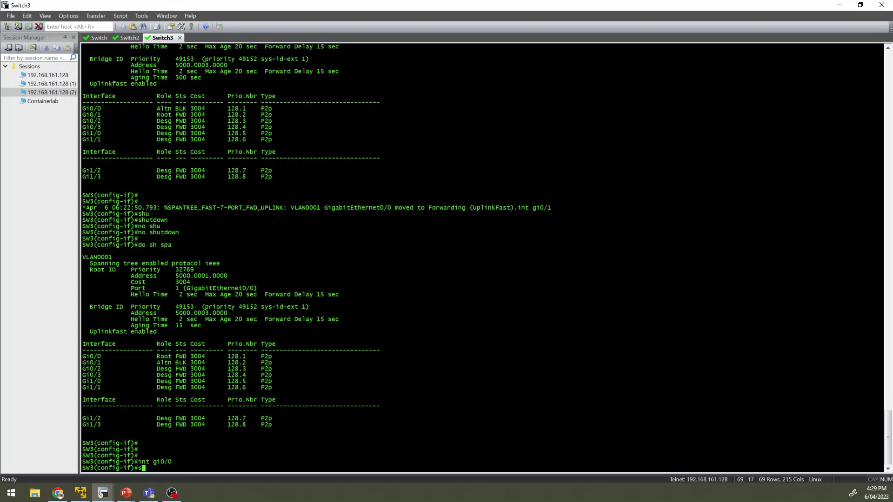
key("Tab")
key("Return")
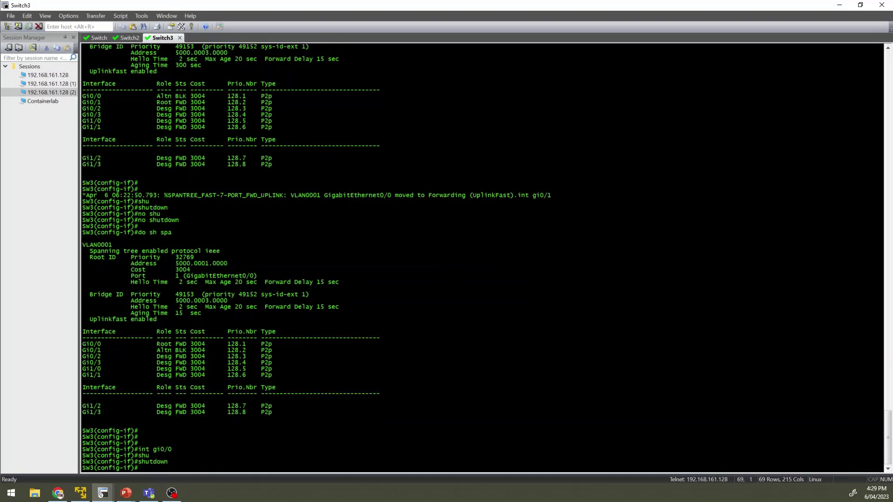
Display the spanning-tree status with "do sh spa" and highlight the Gi0/1 row in the interface table.
type("do sh")
type(" spa")
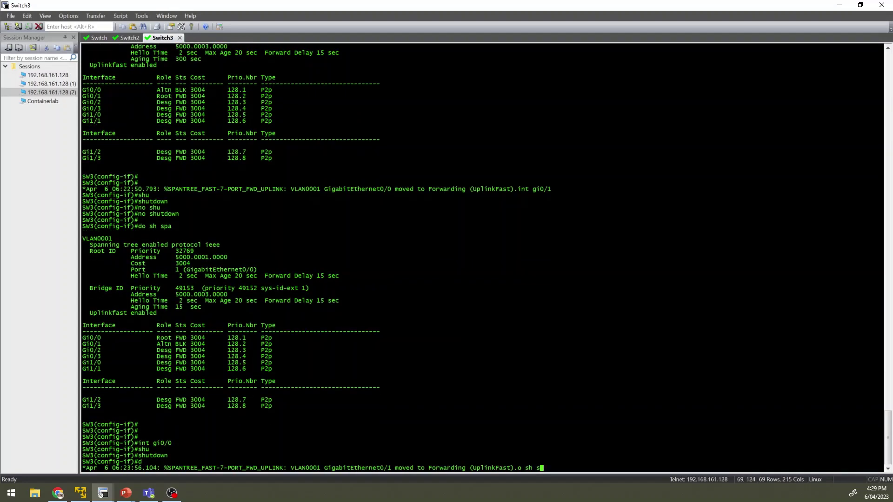
key("Return")
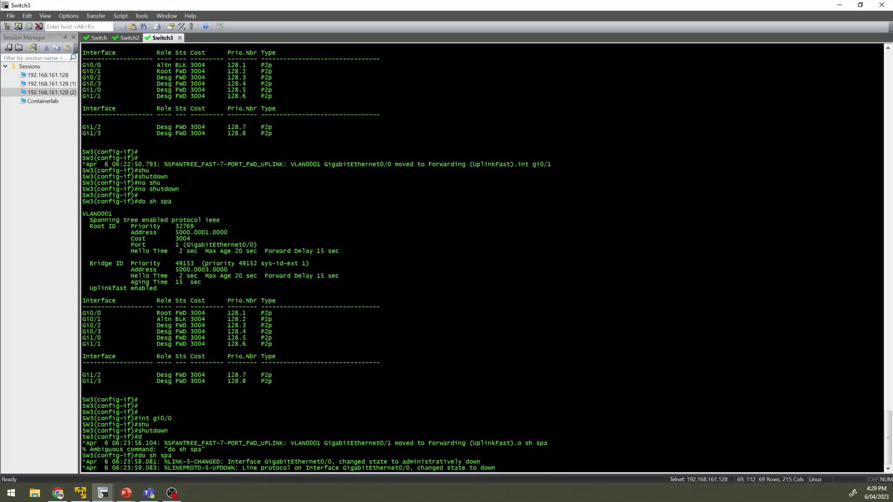
key("Return")
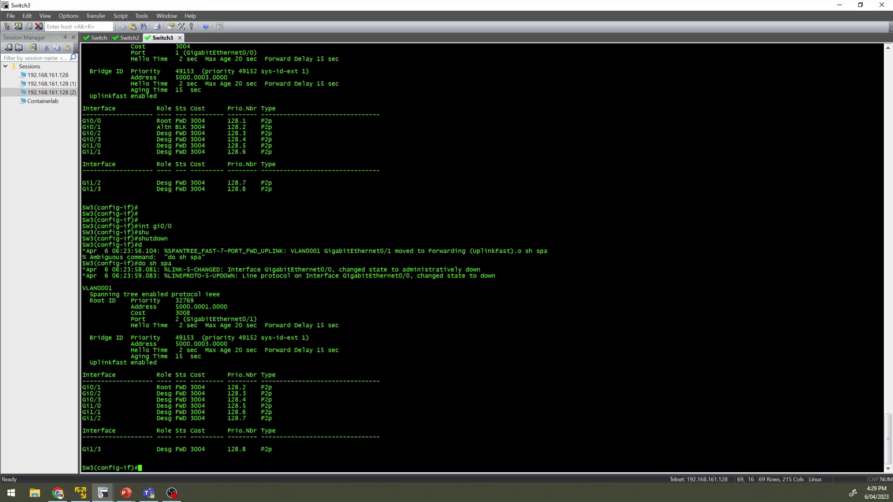
left_click_drag(119, 387, 285, 388)
Check the running ping on VPC5 for timeouts, and highlight the Gi0/1 to Gi0/3 rows in SW3's interface table.
key("alt+Tab")
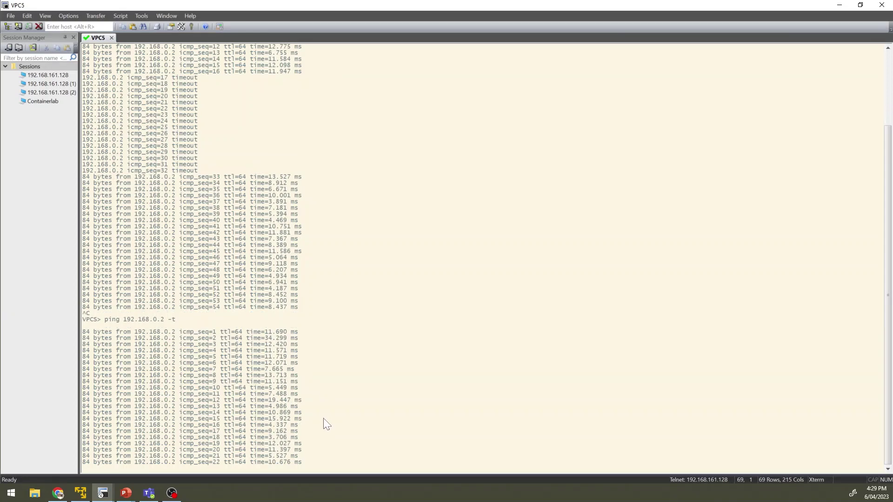
key("alt+Tab")
left_click(298, 399)
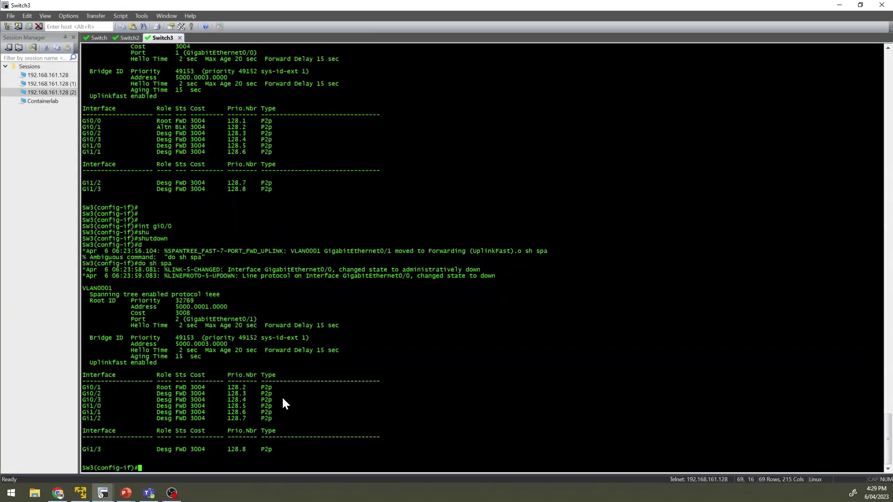
left_click_drag(282, 398, 138, 402)
left_click(134, 402)
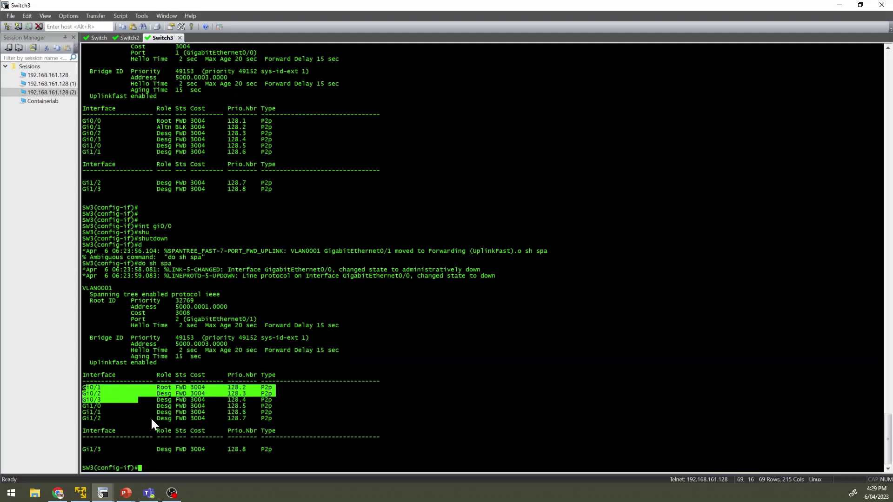
Leave interface and global configuration mode on SW3 with "exit" to reach the privileged prompt.
type("rcit")
key("Return")
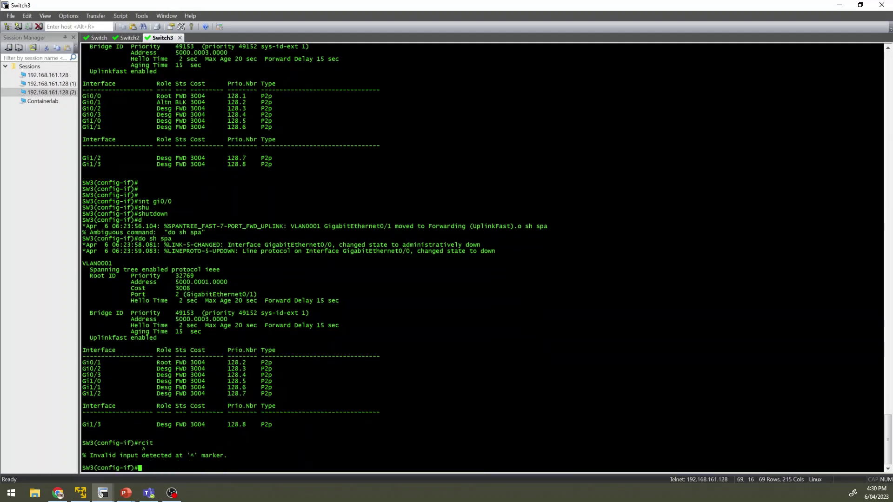
type("exit")
key("Return")
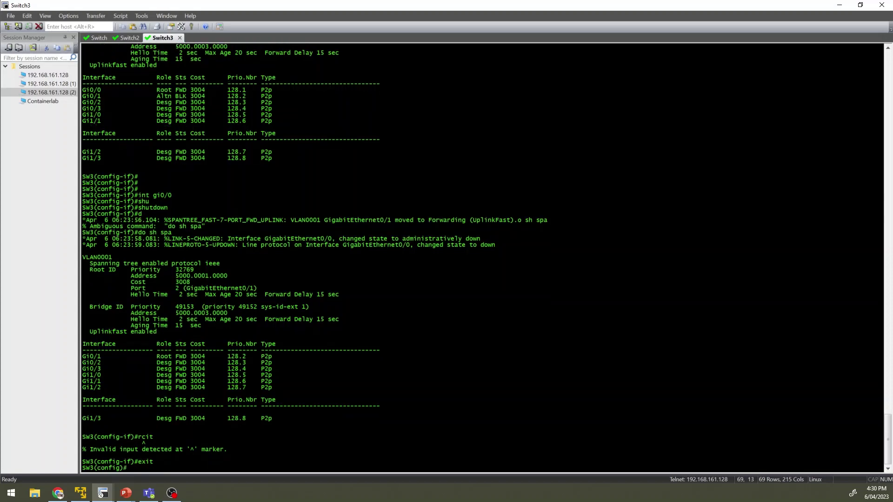
type("exit")
key("Return")
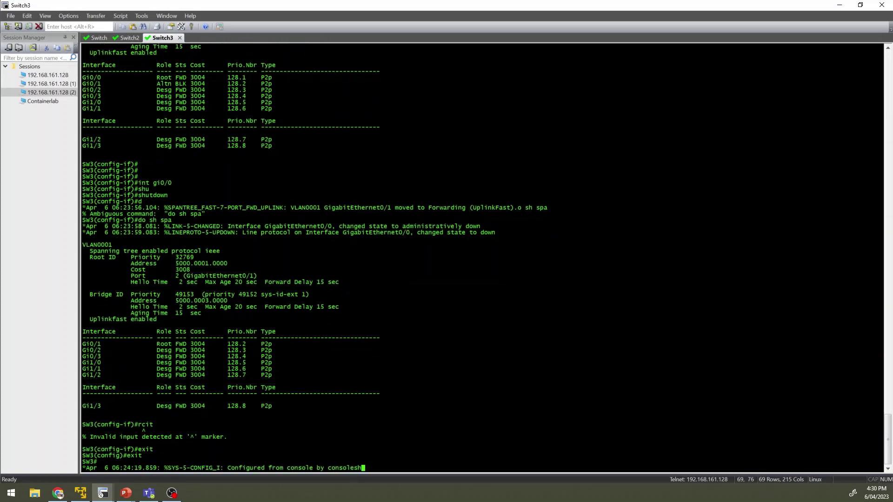
key("Return")
key("Return")
Display SW3's MAC addresses with "show mac address-table".
type("show mac")
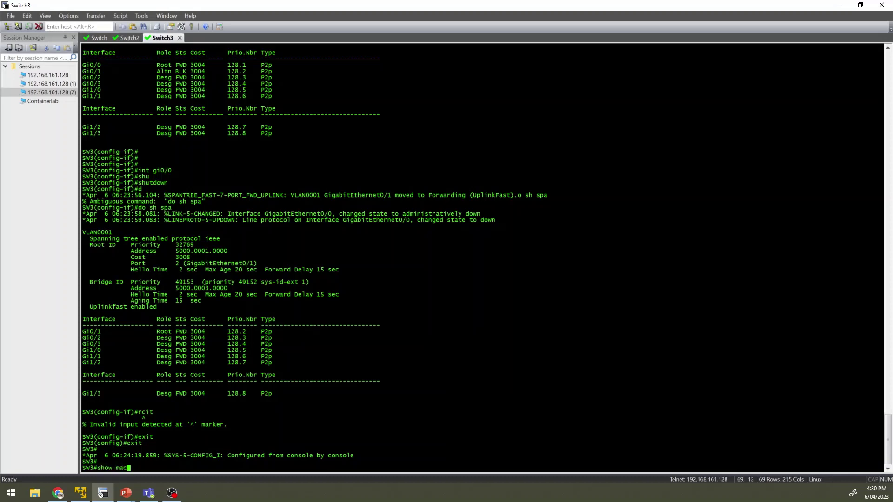
key("Tab")
type("ad")
key("Tab")
key("Return")
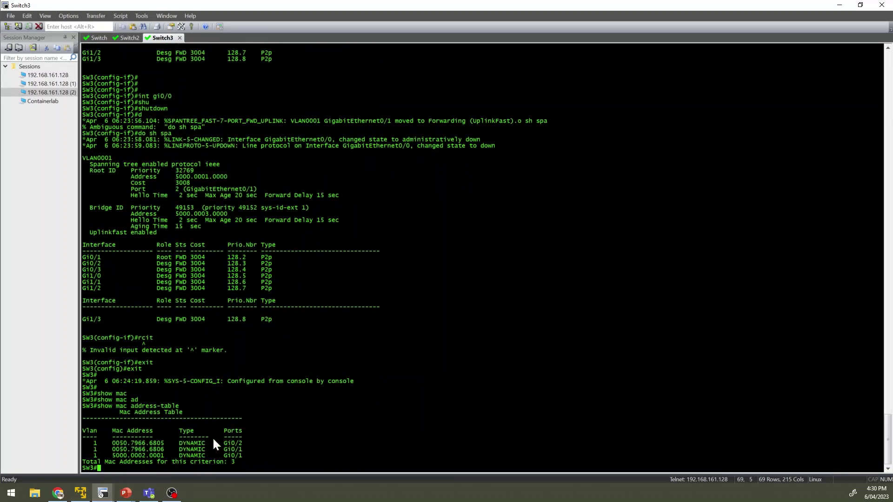
Highlight the Gi0/1 port entries in the MAC address table.
left_click_drag(226, 455, 243, 454)
left_click(243, 454)
mouse_move(244, 459)
left_mouse_down()
mouse_move(93, 455)
mouse_move(155, 463)
mouse_move(231, 449)
left_mouse_up()
left_click(228, 450)
double_click(229, 455)
left_click(261, 456)
left_click_drag(257, 454, 224, 454)
Enter global configuration mode on SW3 and disable UplinkFast with "no spanning-tree uplinkfast".
type("conf t")
key("Return")
type("spa")
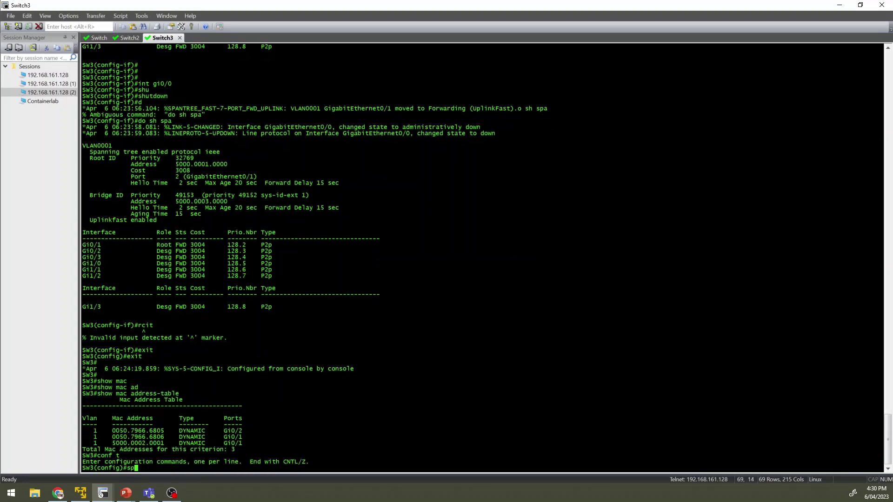
key("Tab")
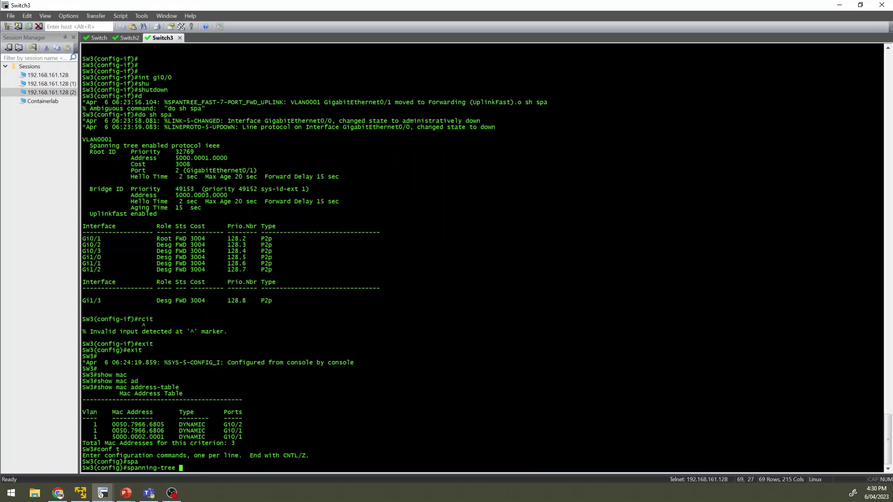
key("BackSpace")
key("BackSpace")
key("BackSpace")
key("BackSpace")
key("BackSpace")
key("BackSpace")
key("BackSpace")
key("BackSpace")
key("BackSpace")
key("BackSpace")
key("BackSpace")
key("BackSpace")
key("BackSpace")
key("BackSpace")
type("no spa")
key("Tab")
type("upl")
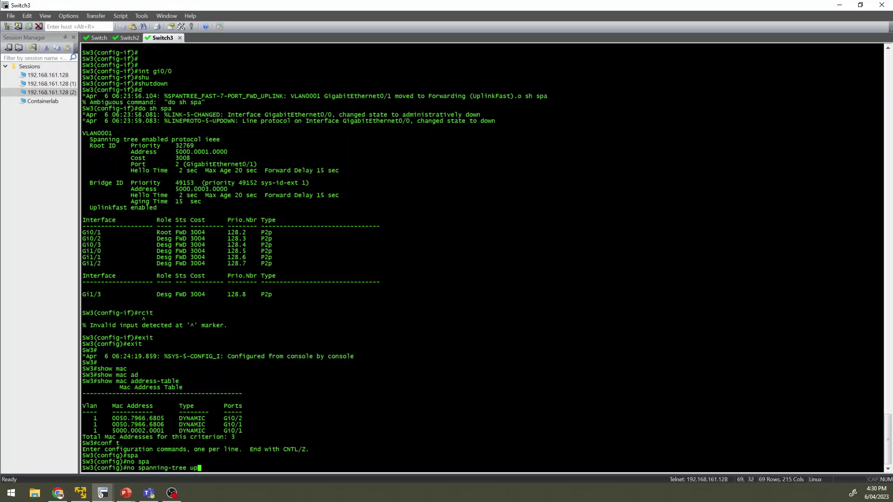
key("Tab")
key("Return")
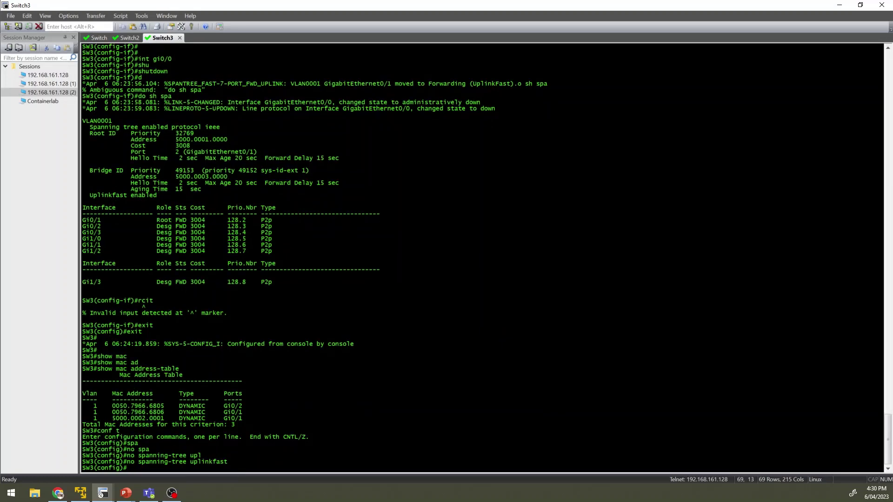
Select interface gi0/0 on SW3 and re-enable it with "no shutdown".
type("int gi0/0")
key("Return")
type("no shu")
key("Tab")
key("Return")
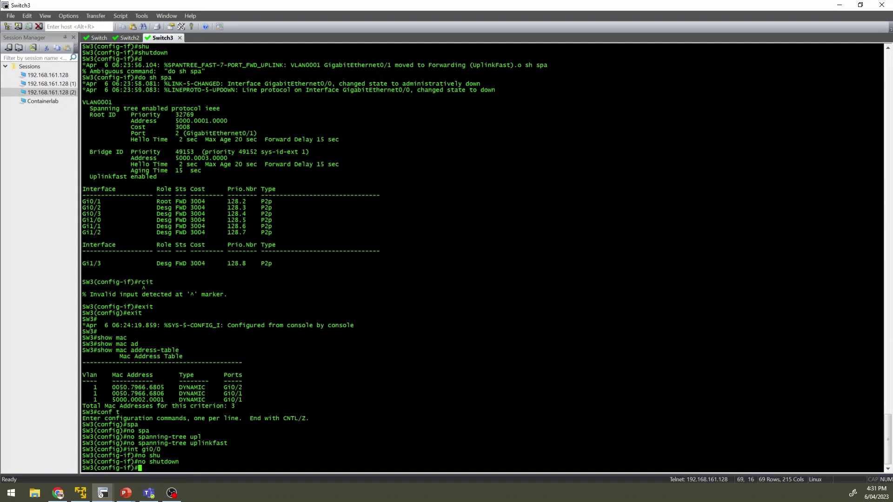
key("Return")
Leave configuration mode with "end" and save SW3's configuration with "wr".
type("end")
key("Return")
type("wr")
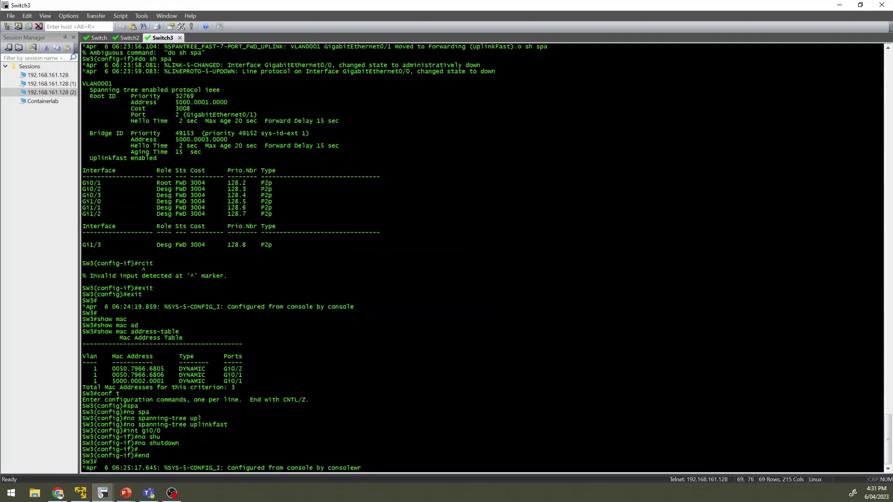
key("Return")
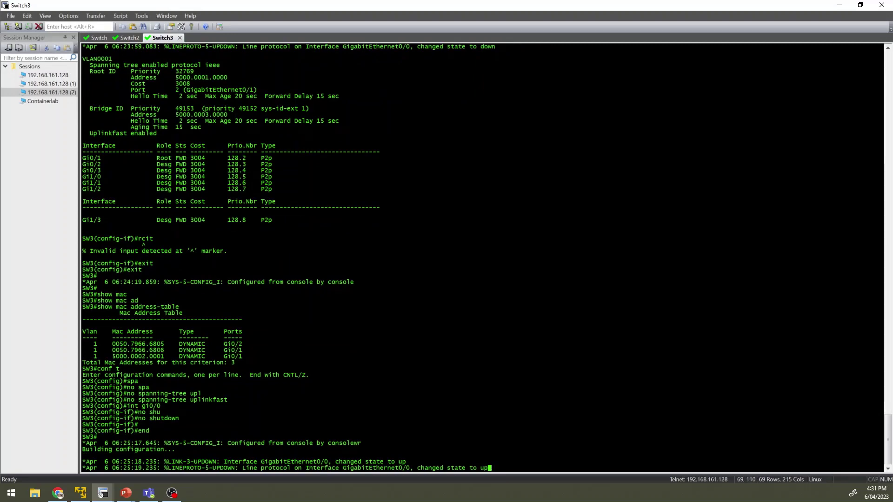
key("Return")
key("Return")
key("Return")
key("Return")
key("Return")
key("Return")
key("Return")
key("Return")
key("Return")
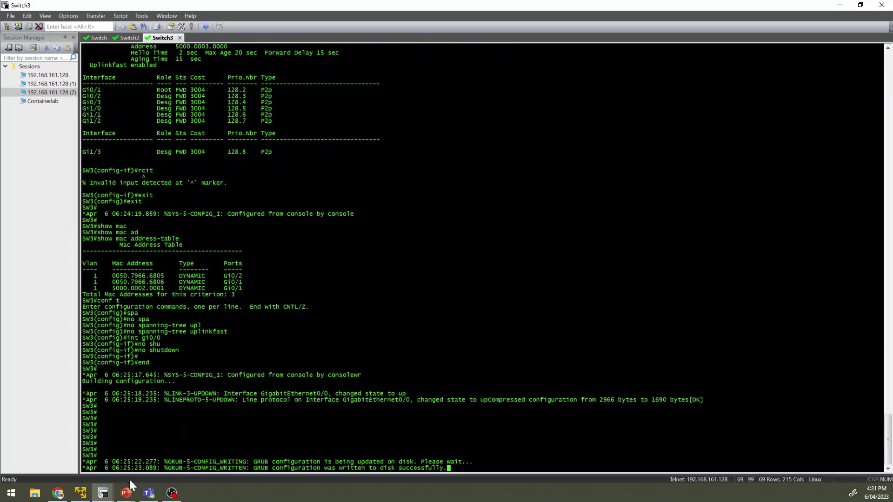
Switch to the PowerPoint slide show and advance to the "Backbone LAB Configuration" slide.
mouse_move(126, 492)
left_click(157, 460)
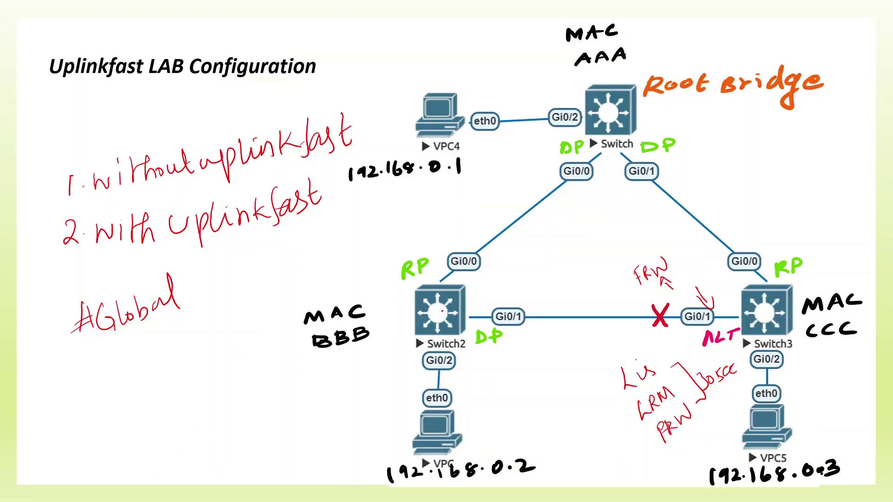
key("Right")
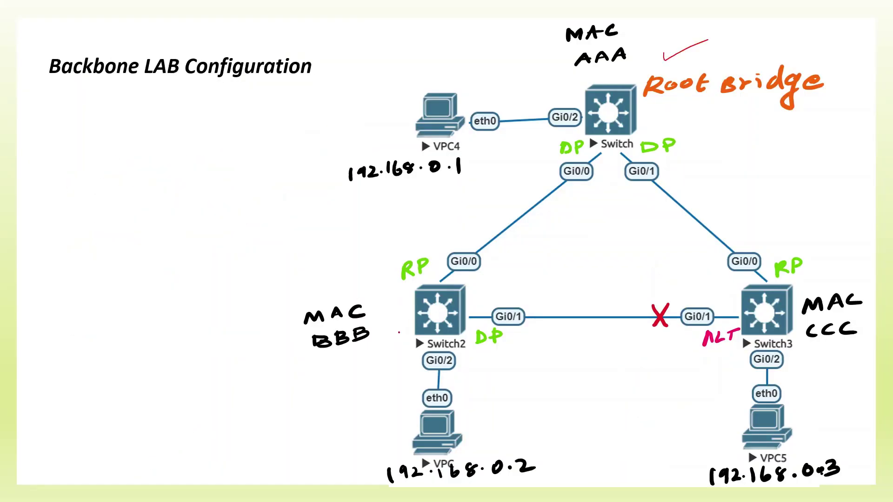